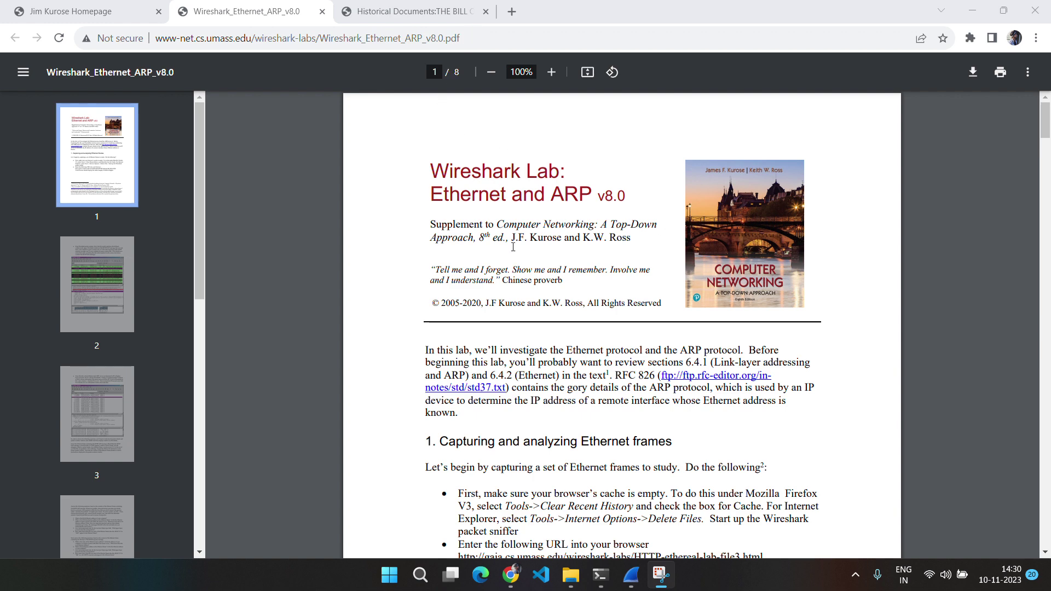
# Read the Ethernet and ARP lab's introduction and first capture instructions in the PDF, and glance at the Wireshark capture.
pyautogui.scroll(-2, 513, 247)
pyautogui.scroll(-1, 513, 247)
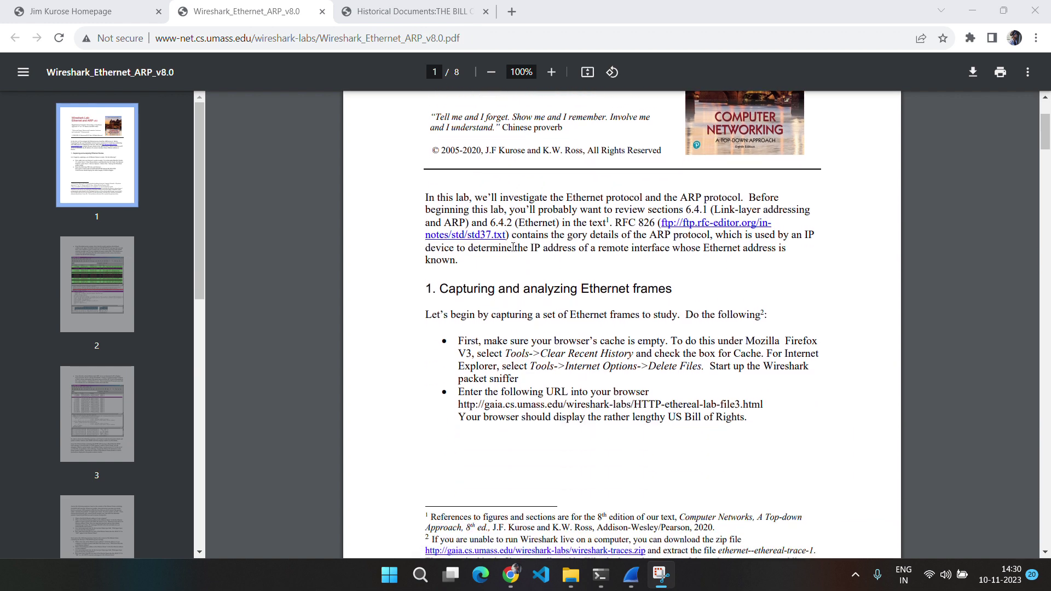
pyautogui.scroll(-1, 513, 247)
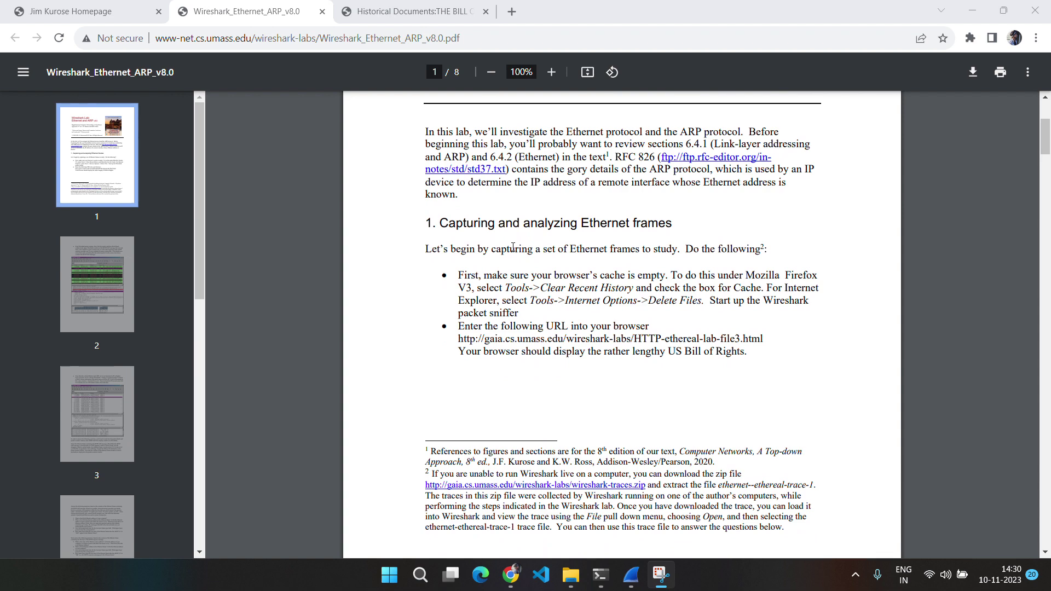
pyautogui.scroll(-1, 513, 247)
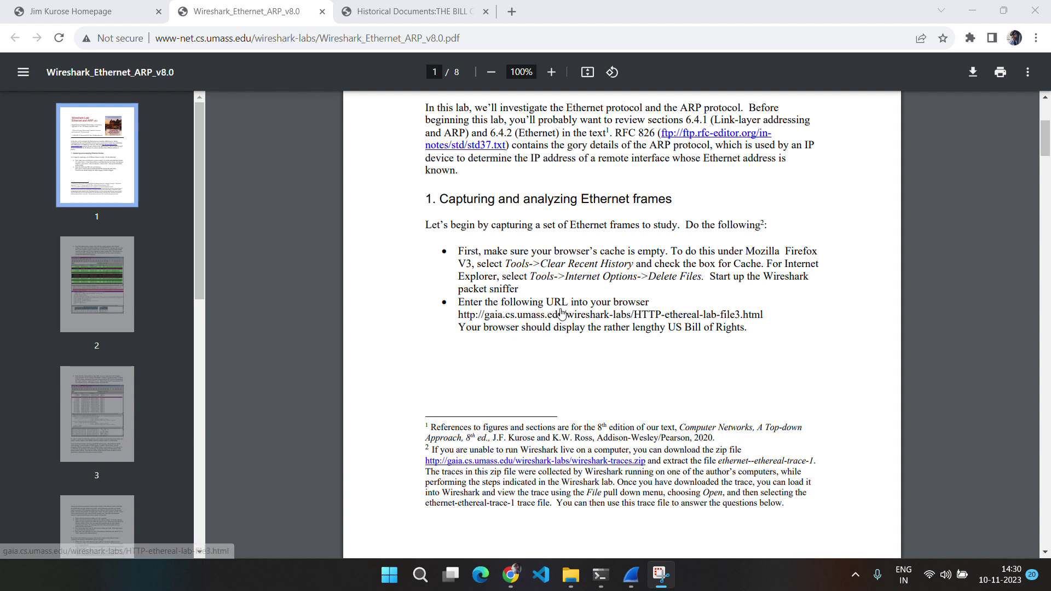
pyautogui.click(630, 583)
pyautogui.click(631, 573)
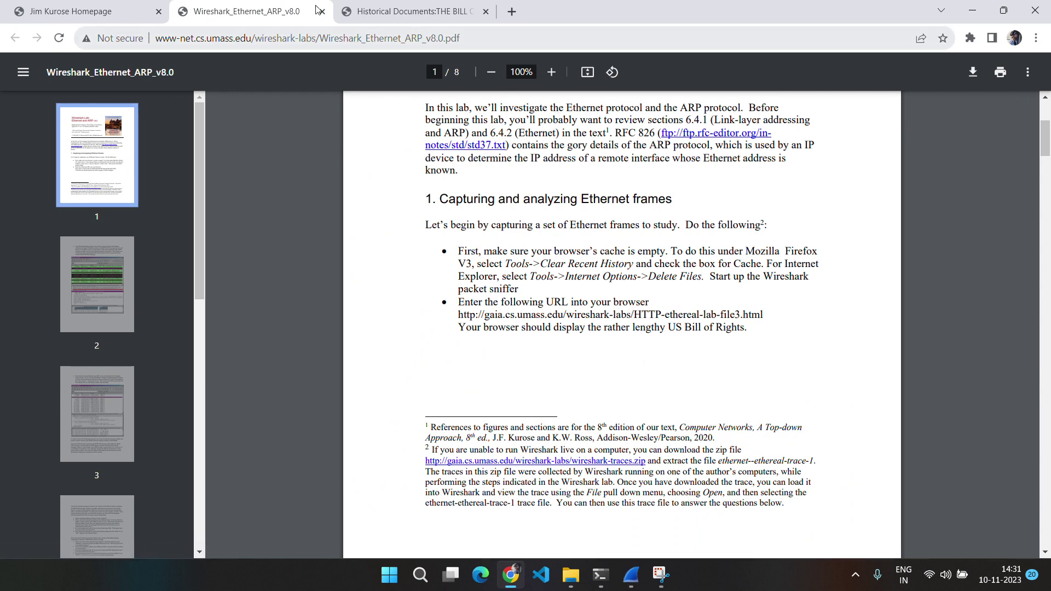
# View the US Bill of Rights page on gaia.cs.umass.edu through to Amendment X, and return to the lab PDF.
pyautogui.click(359, 6)
pyautogui.scroll(-5, 211, 426)
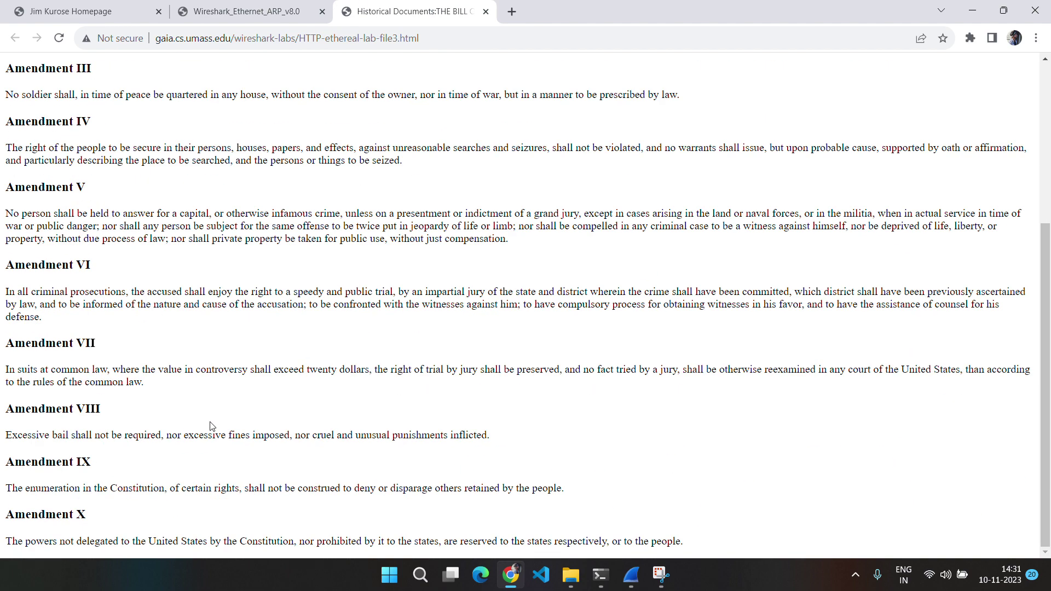
pyautogui.scroll(5, 211, 426)
pyautogui.click(198, 8)
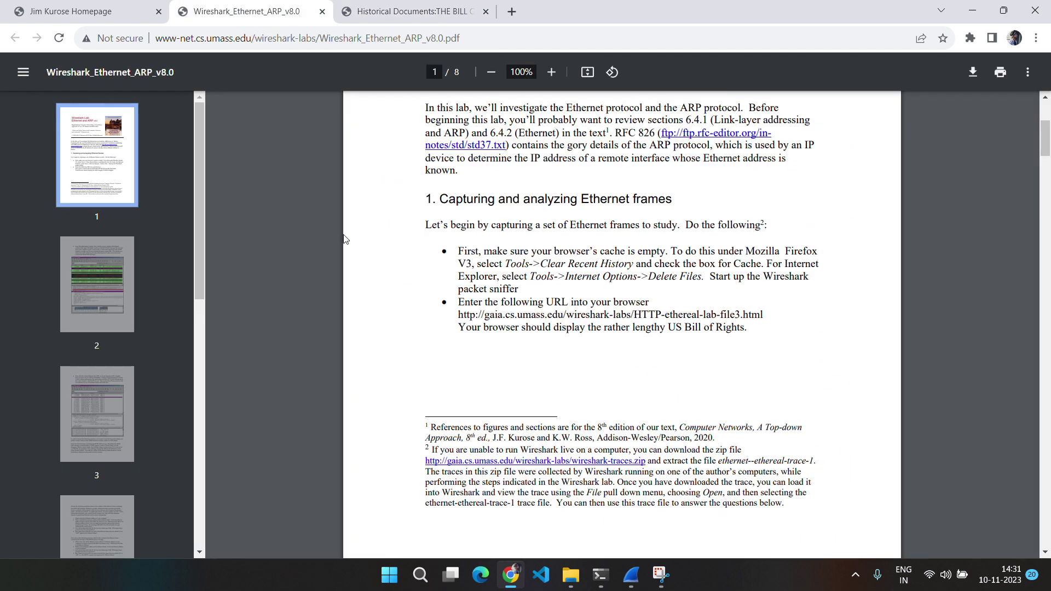
# Read the lab instructions on finding the HTTP GET message and limiting the packet listing to protocols below IP.
pyautogui.scroll(-5, 385, 325)
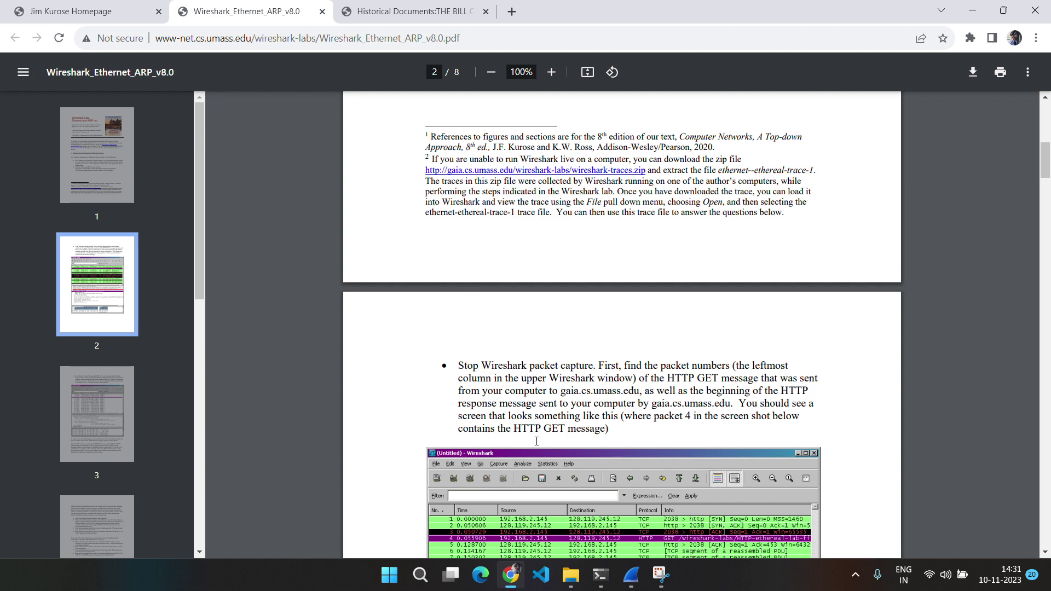
pyautogui.scroll(-2, 691, 364)
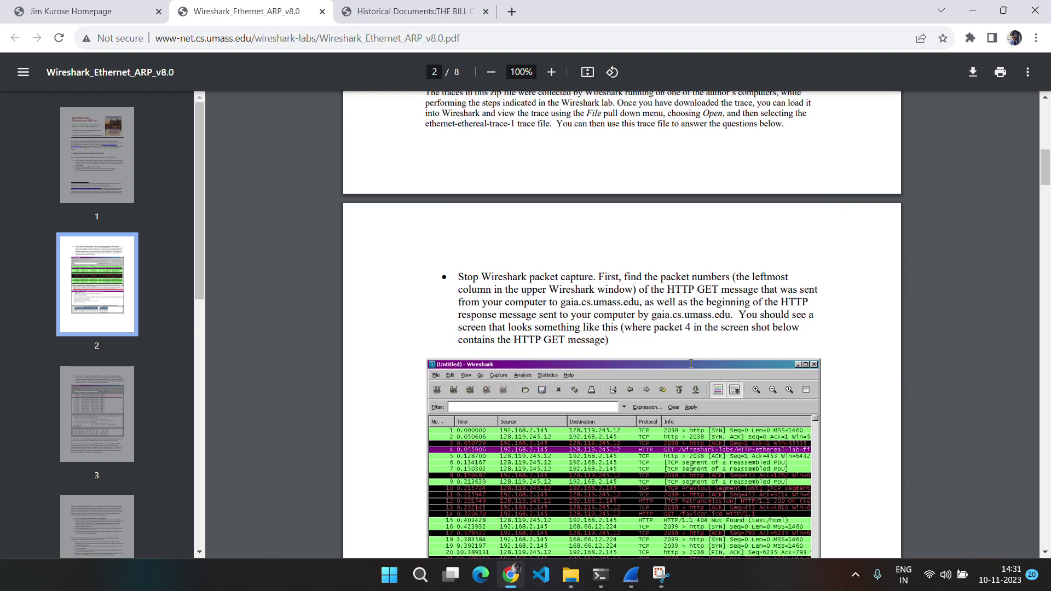
pyautogui.scroll(-1, 691, 363)
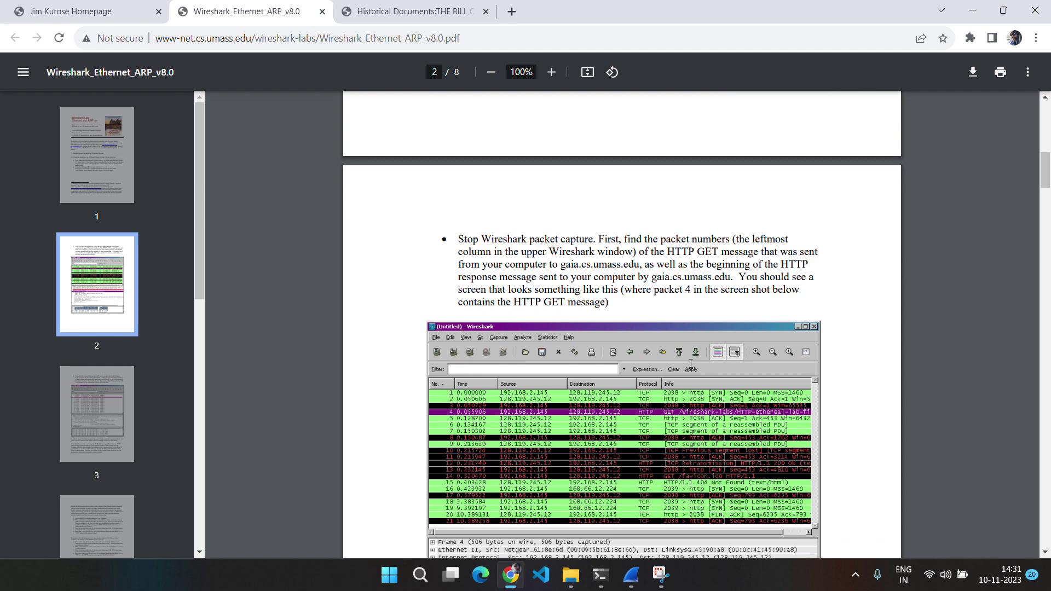
pyautogui.scroll(-6, 691, 364)
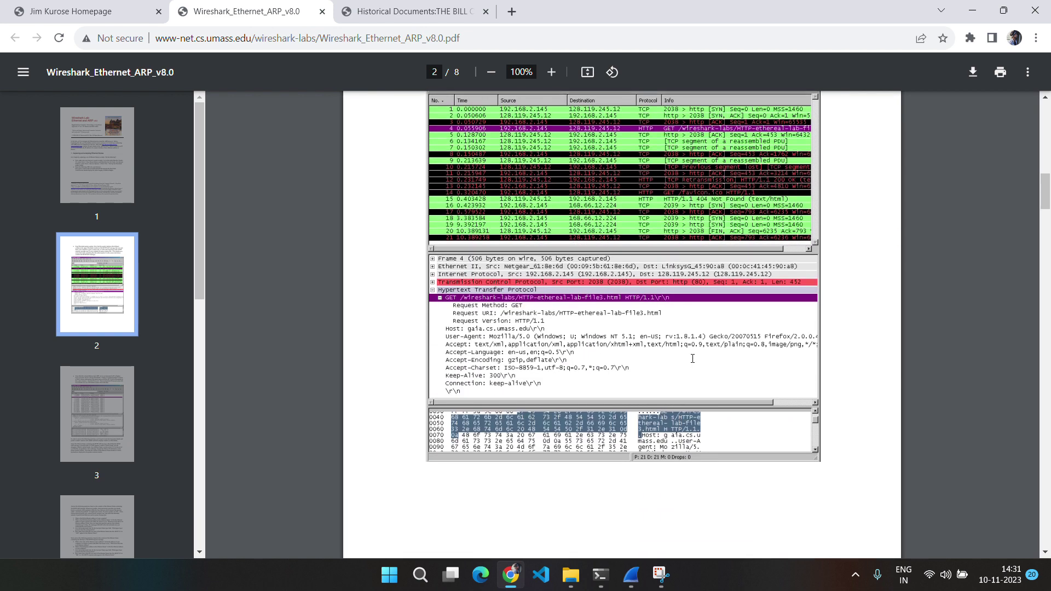
pyautogui.scroll(-8, 692, 358)
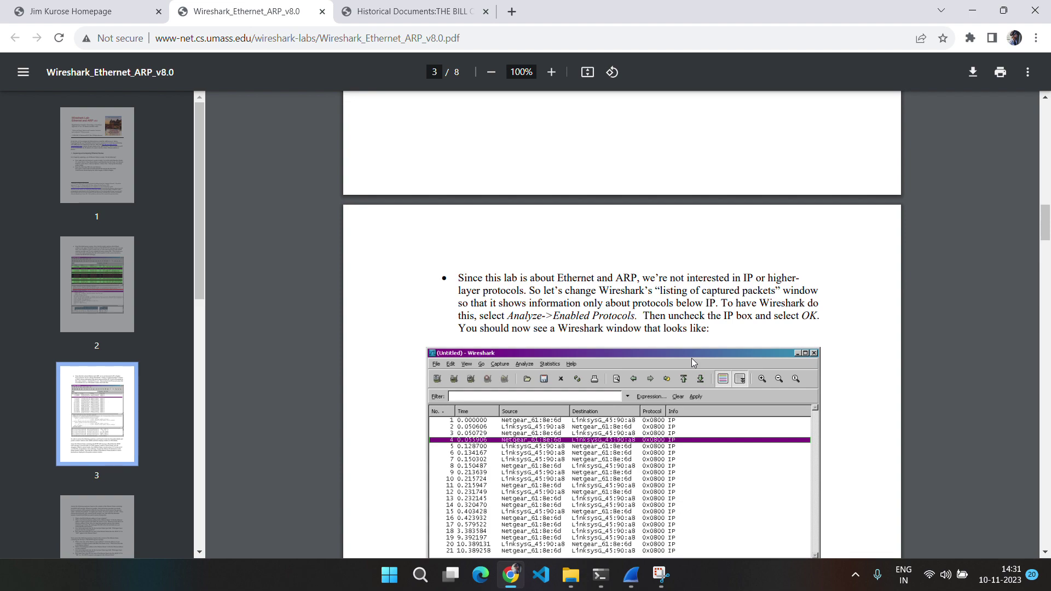
pyautogui.scroll(-2, 692, 358)
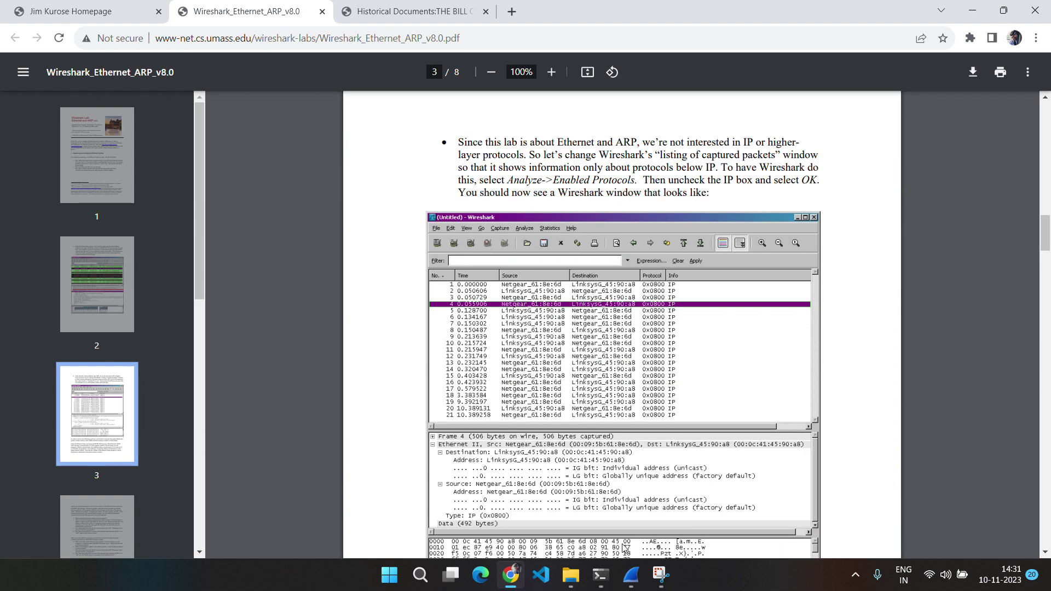
# Switch to Wireshark, look through the captured packet list, and return to the lab PDF in Chrome.
pyautogui.click(631, 576)
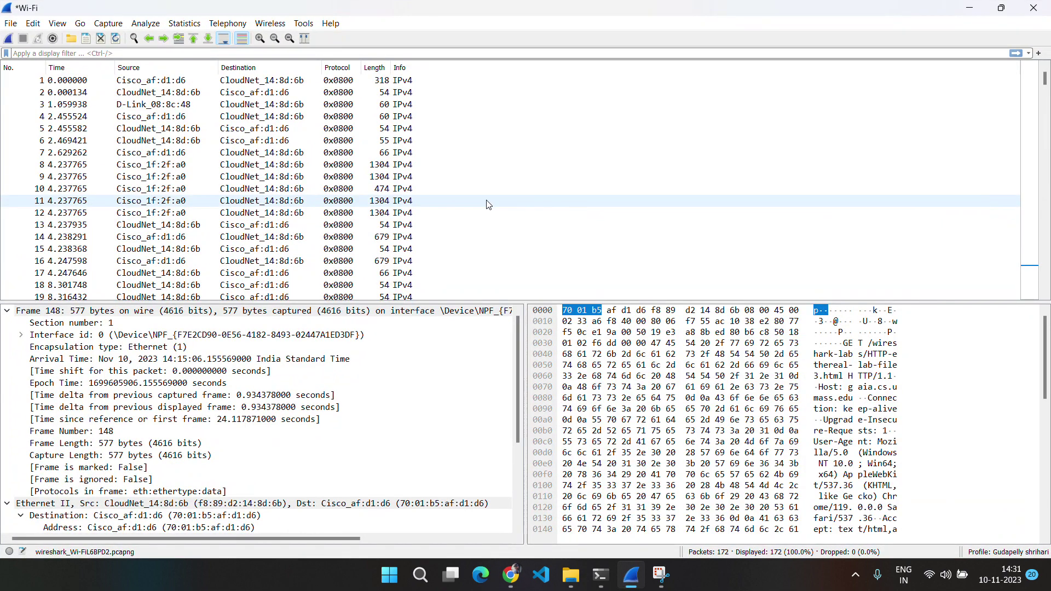
pyautogui.scroll(-20, 476, 207)
pyautogui.scroll(20, 475, 207)
pyautogui.click(516, 575)
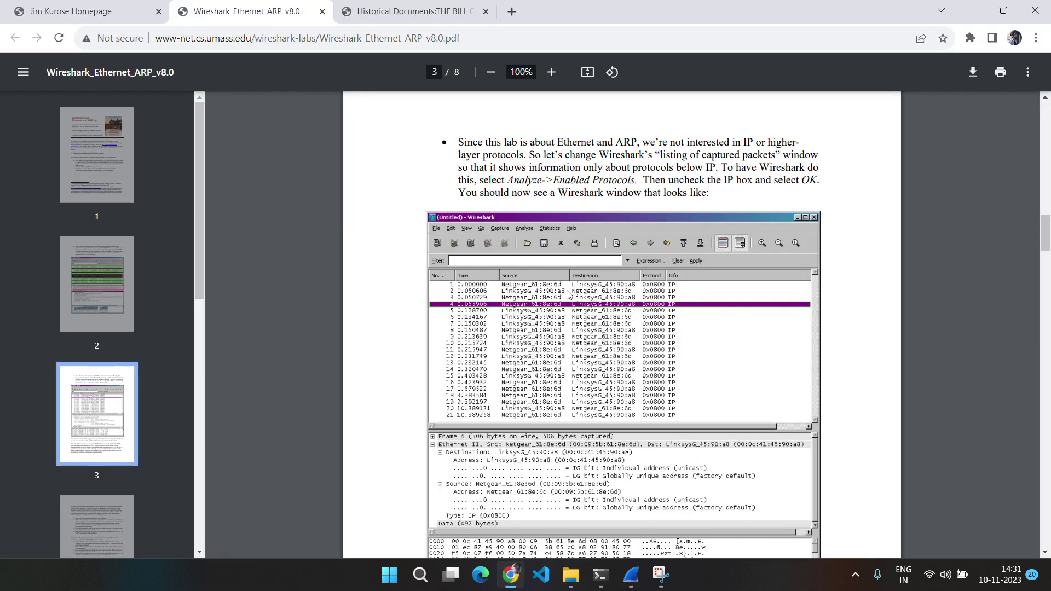
# Read questions 1 to 8 about the HTTP GET and response frames on page 4 of the lab PDF.
pyautogui.scroll(-10, 567, 290)
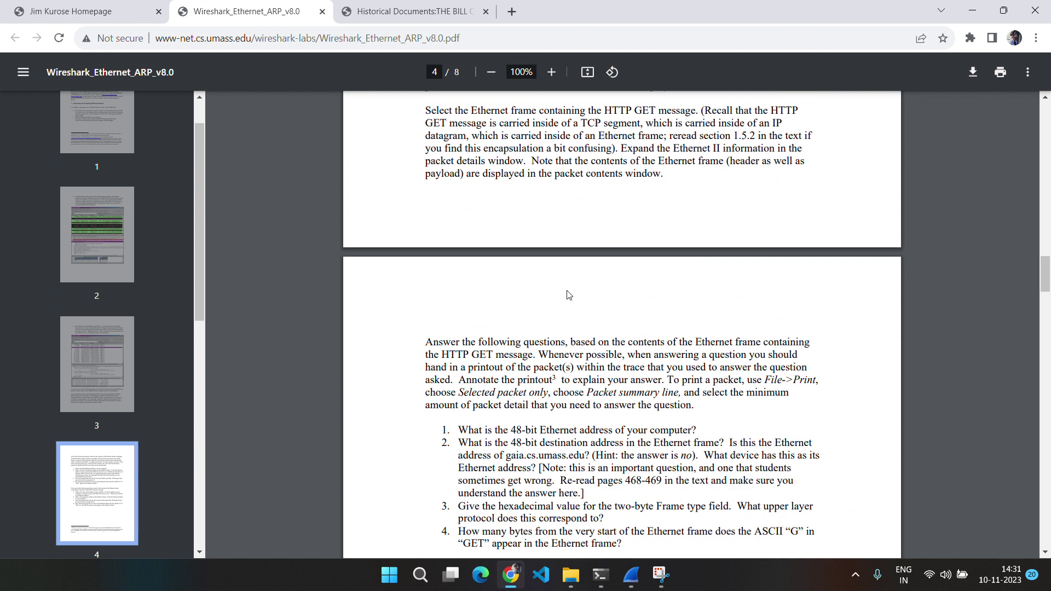
pyautogui.scroll(-2, 566, 295)
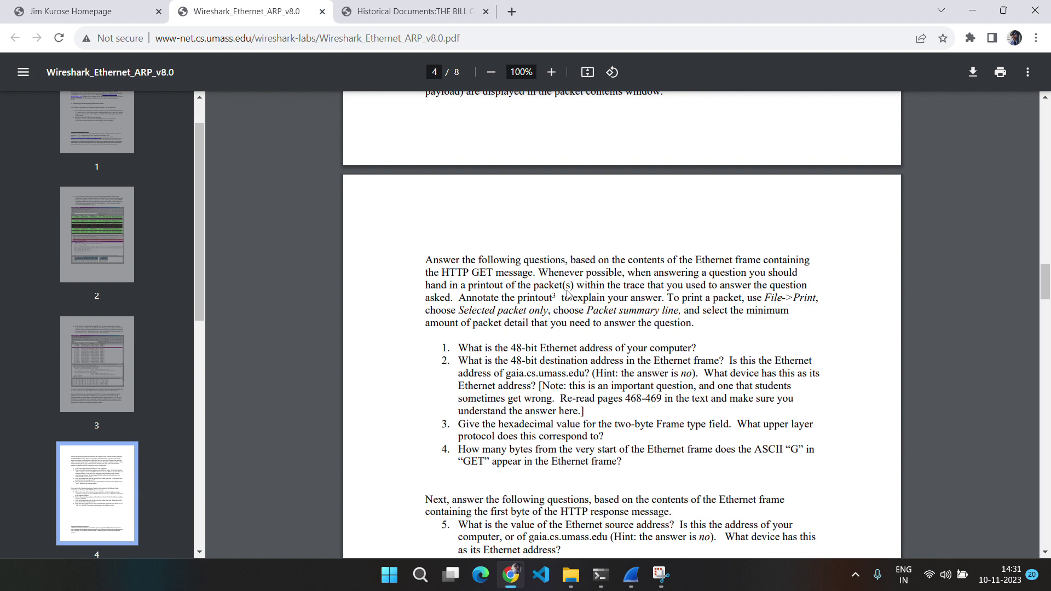
pyautogui.scroll(-2, 568, 294)
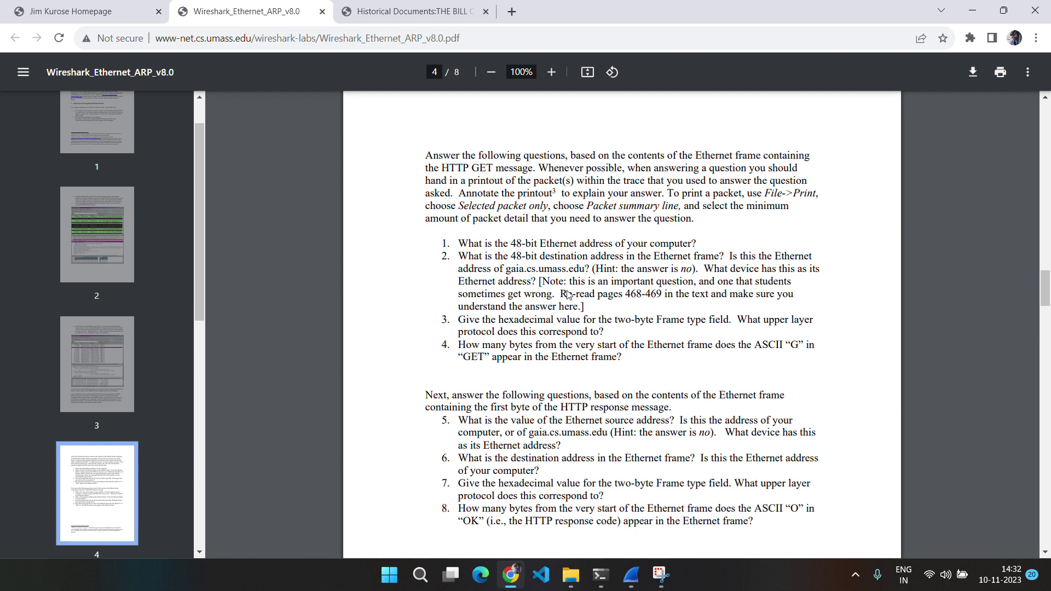
# Switch to Wireshark and examine the Ethernet II source, destination and type fields of frame 148.
pyautogui.click(637, 582)
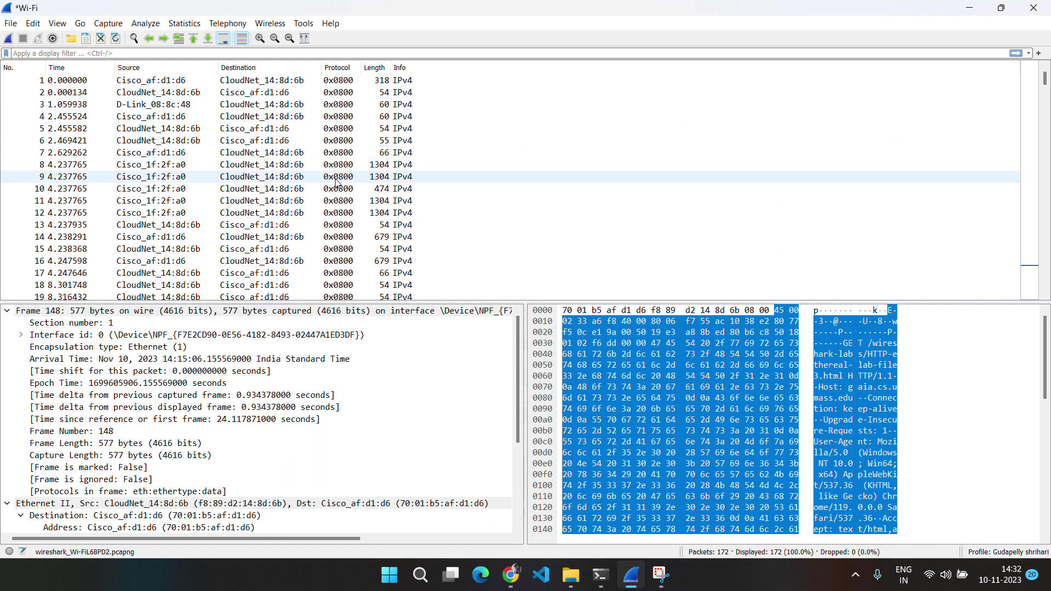
pyautogui.scroll(-20, 336, 182)
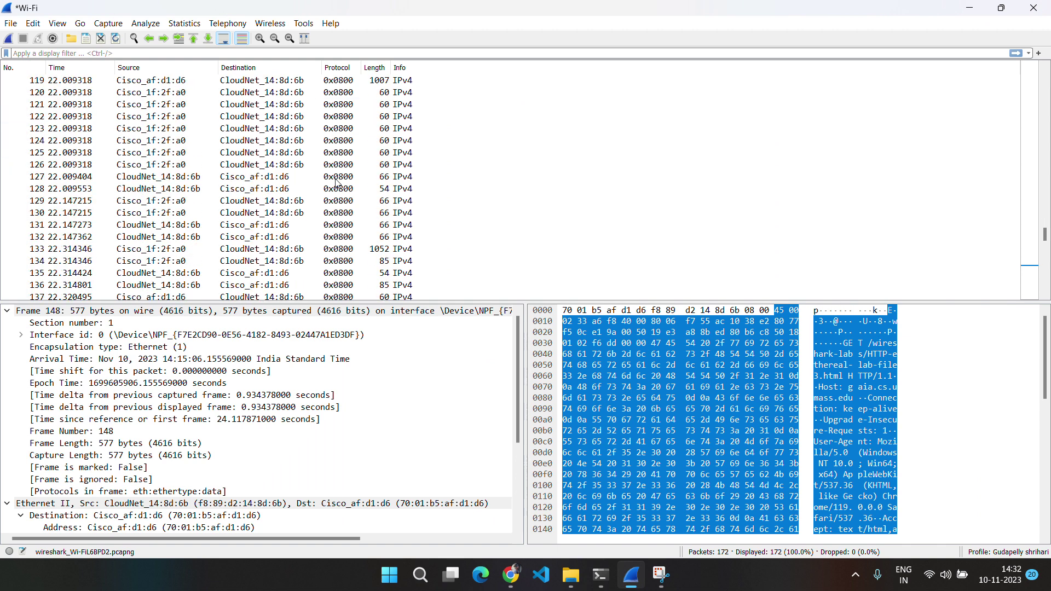
pyautogui.scroll(-6, 336, 182)
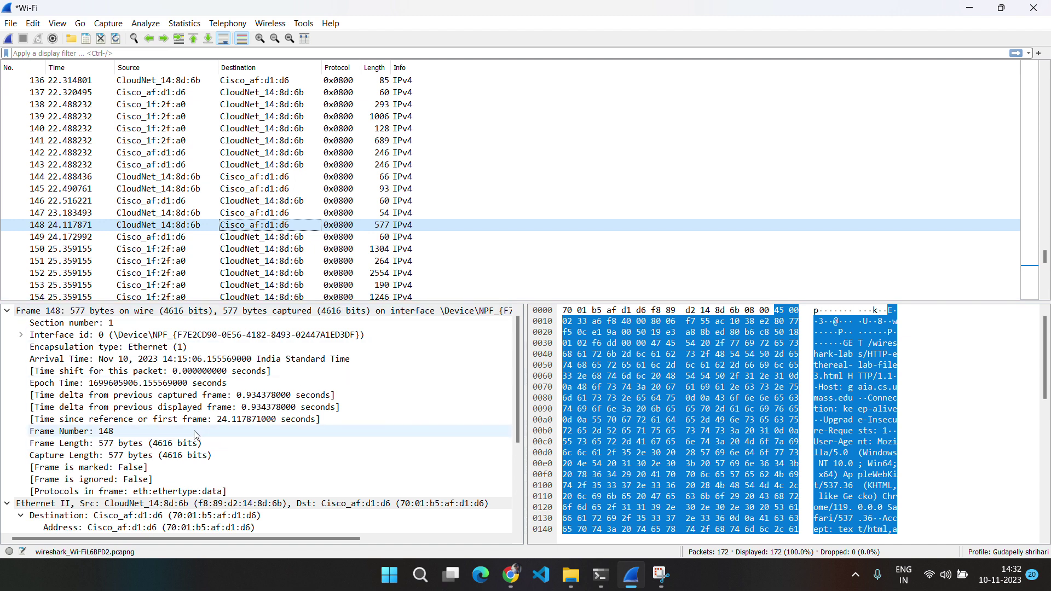
pyautogui.scroll(-4, 196, 434)
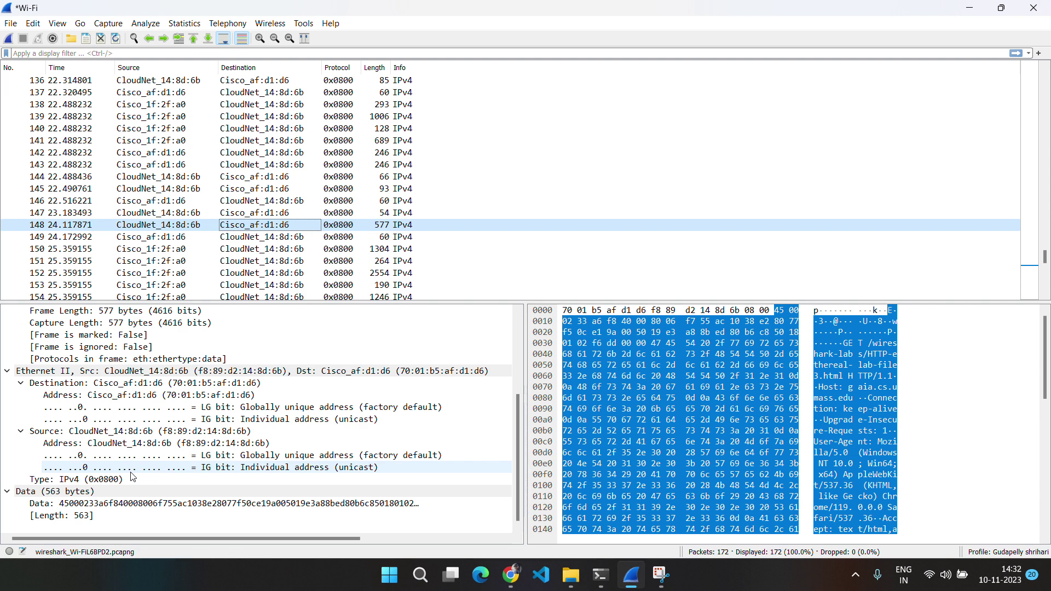
# Check the GET-frame questions in the lab PDF, and examine where "GET" starts in frame 148's bytes in Wireshark.
pyautogui.click(516, 586)
pyautogui.click(516, 587)
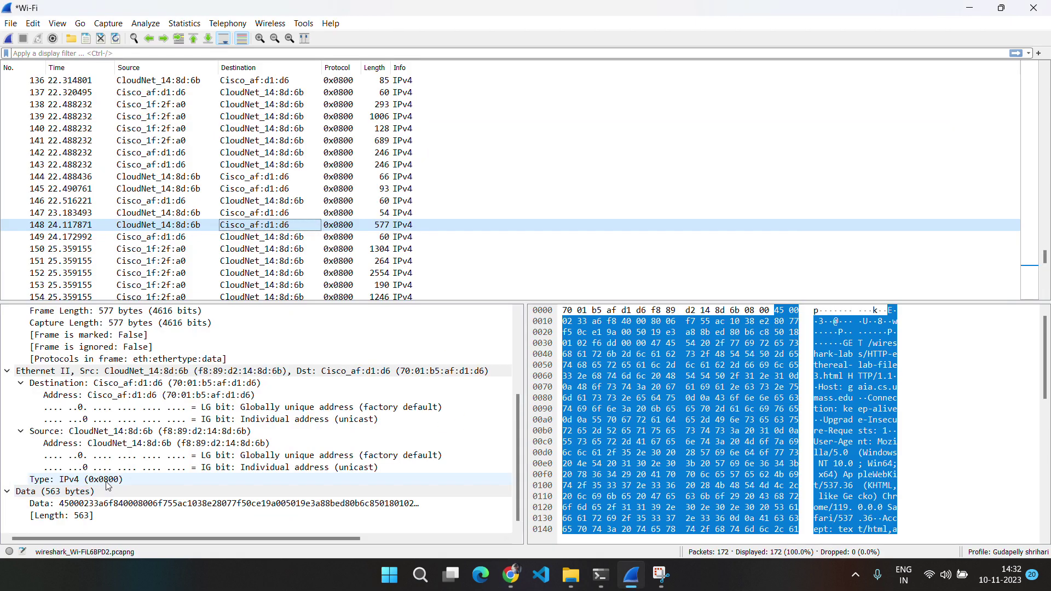
pyautogui.click(518, 576)
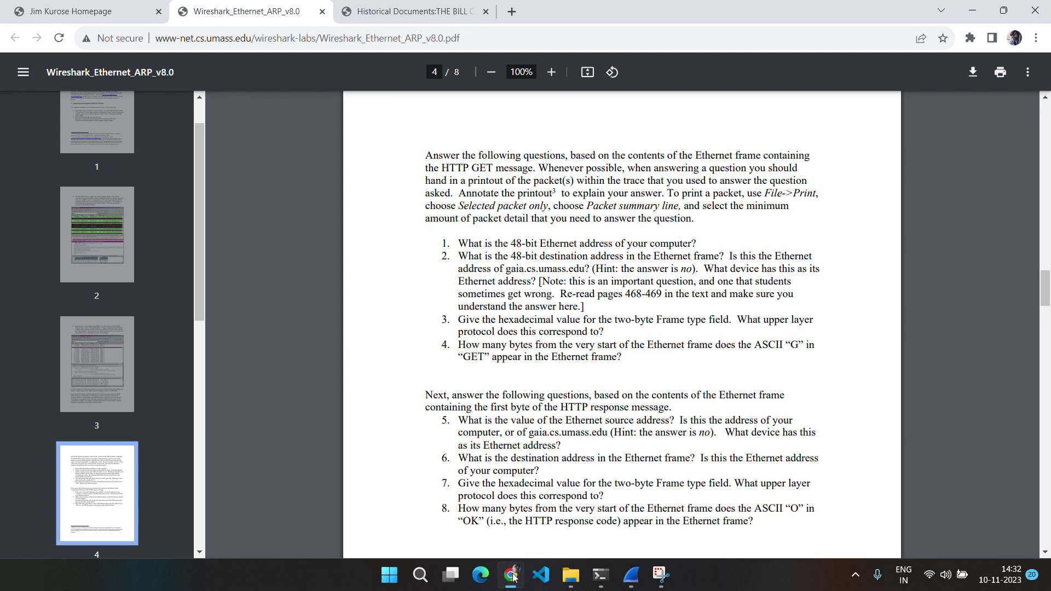
pyautogui.click(515, 576)
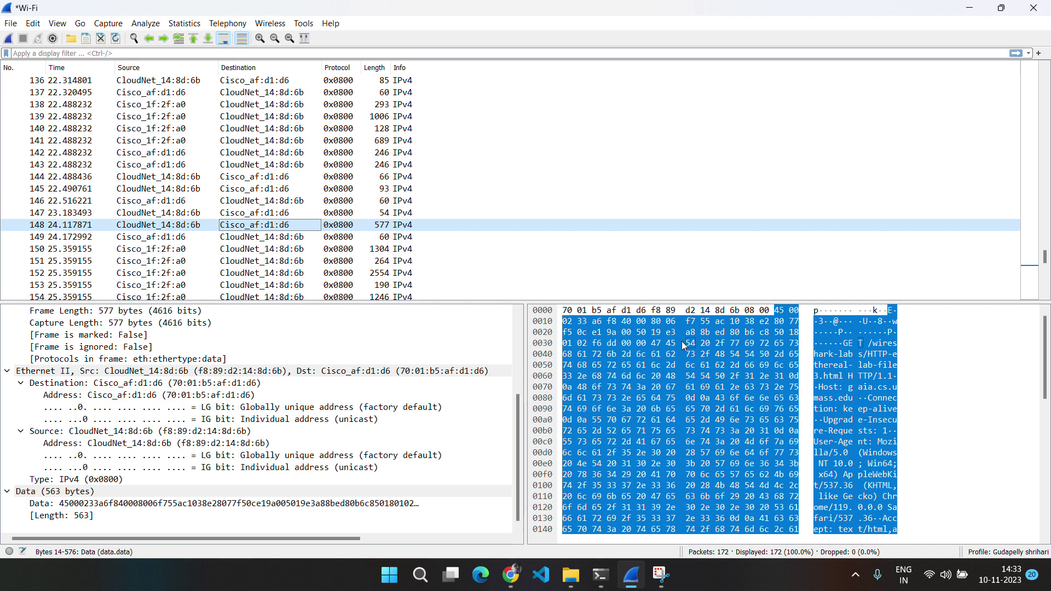
# Switch to the lab PDF in Chrome and read questions 5 to 8 about the HTTP response frame.
pyautogui.moveTo(510, 578)
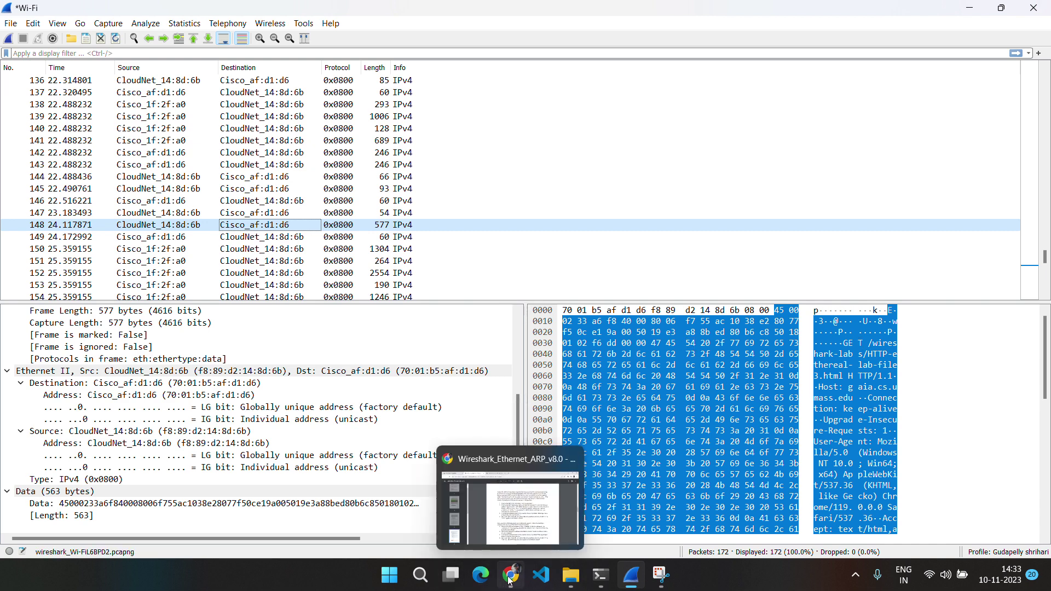
pyautogui.click(504, 495)
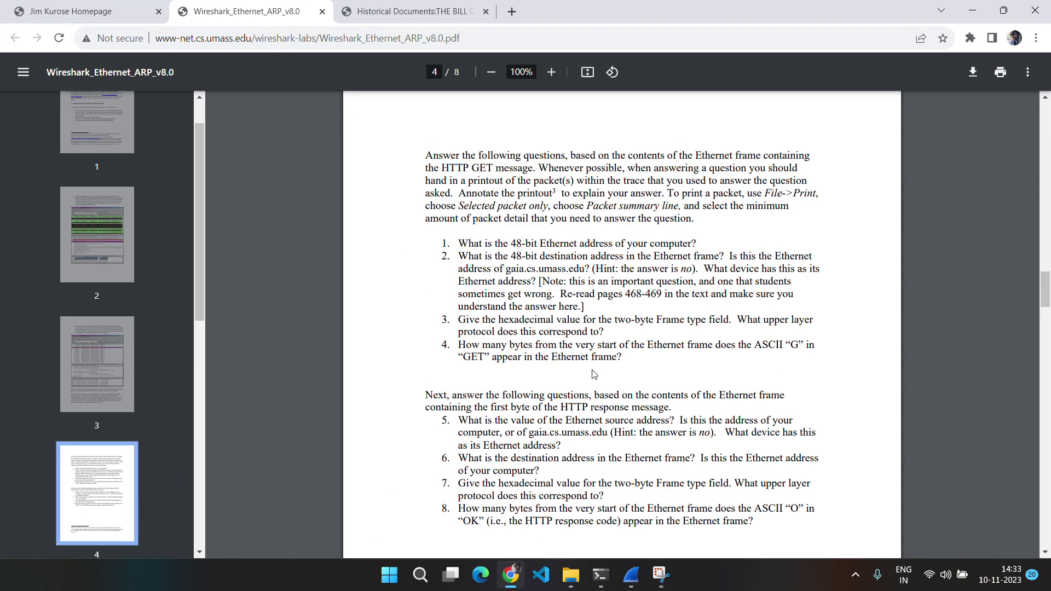
pyautogui.scroll(-2, 593, 399)
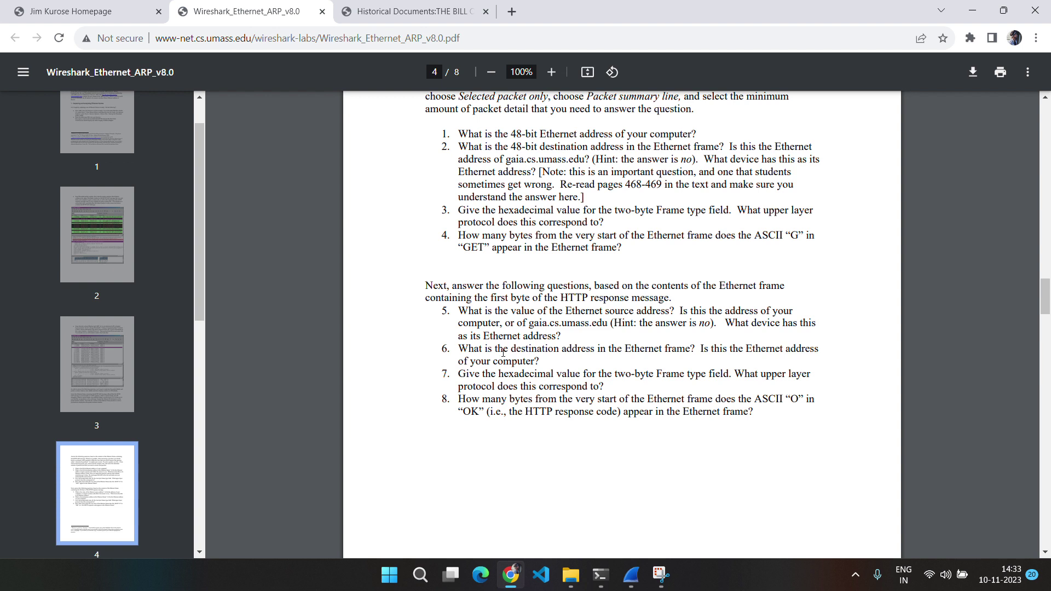
# Switch to Wireshark, select frame 157, and examine its Ethernet II source and destination addresses.
pyautogui.click(638, 585)
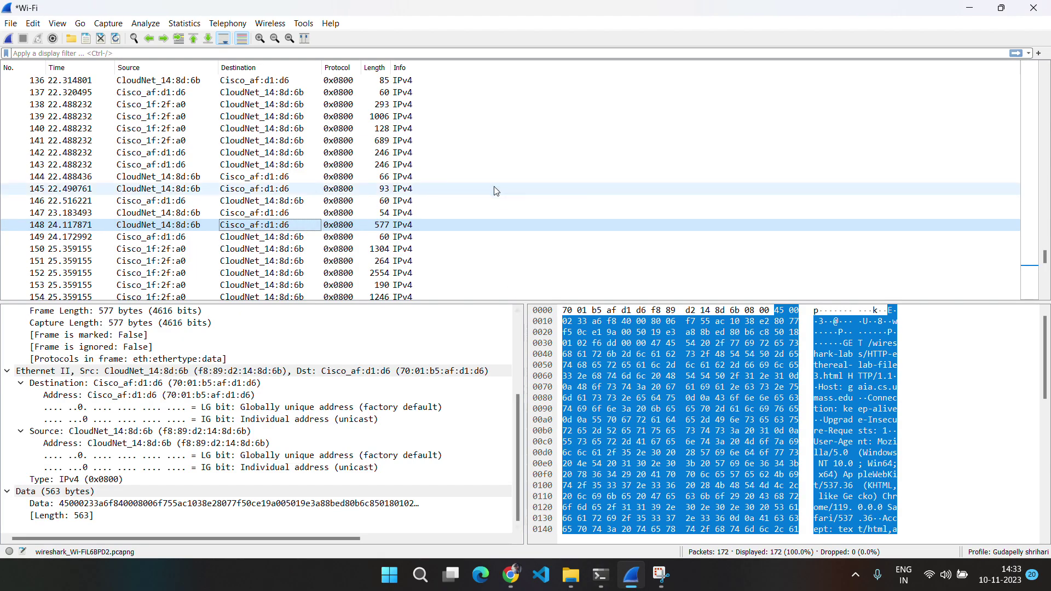
pyautogui.scroll(-5, 427, 215)
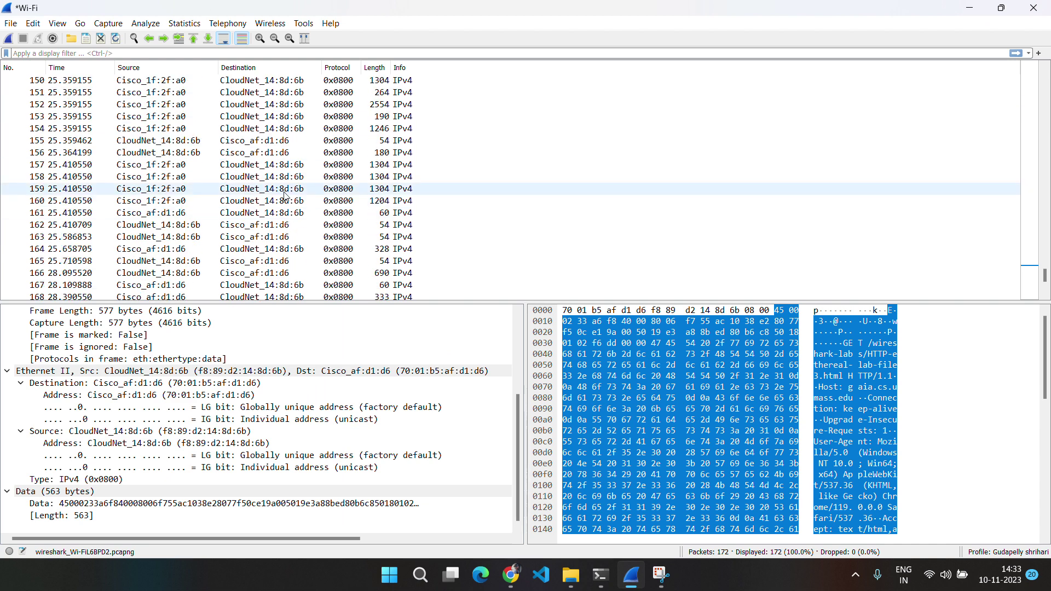
pyautogui.click(255, 165)
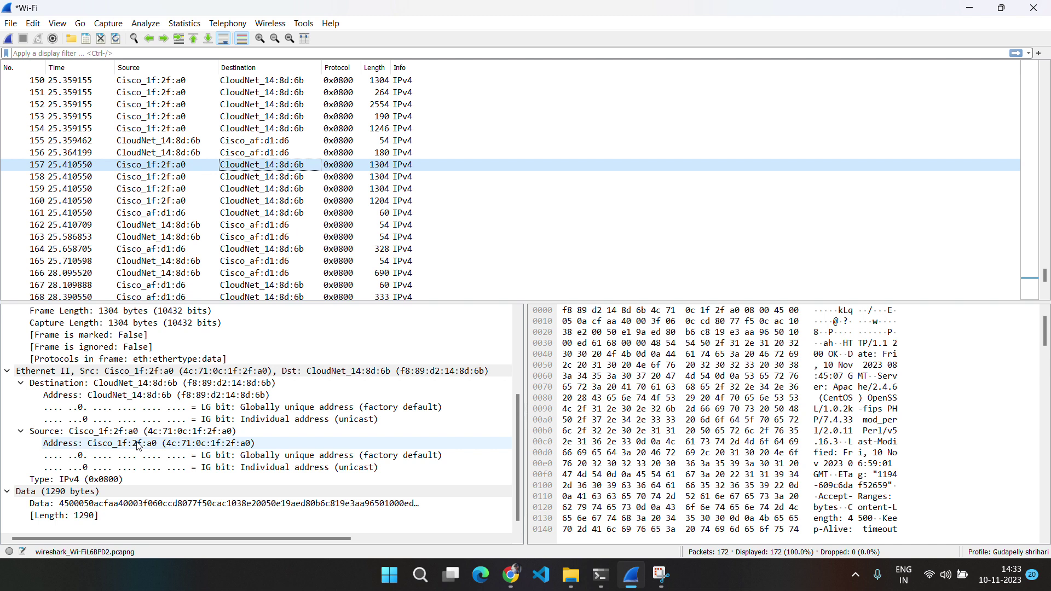
# Check the HTTP response questions in the lab PDF against frame 157's type field and the position of "OK" in its bytes.
pyautogui.click(510, 575)
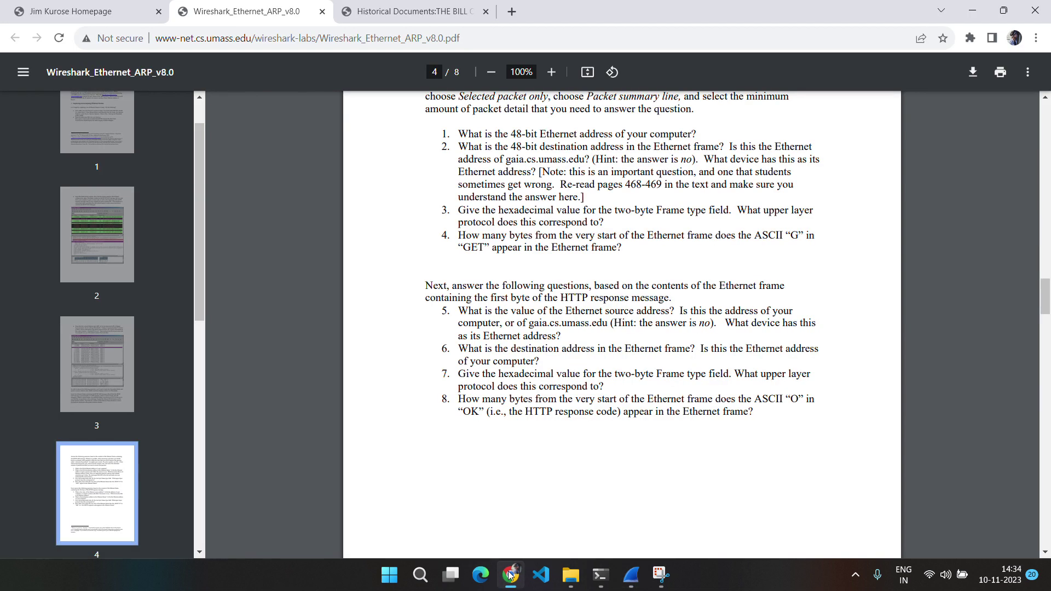
pyautogui.click(510, 575)
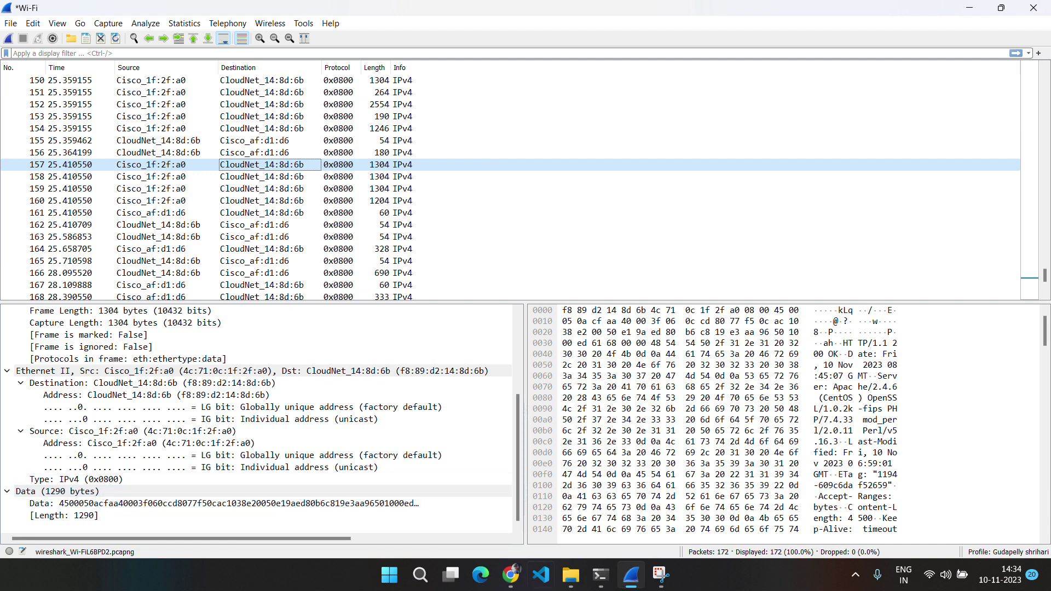
pyautogui.moveTo(526, 586)
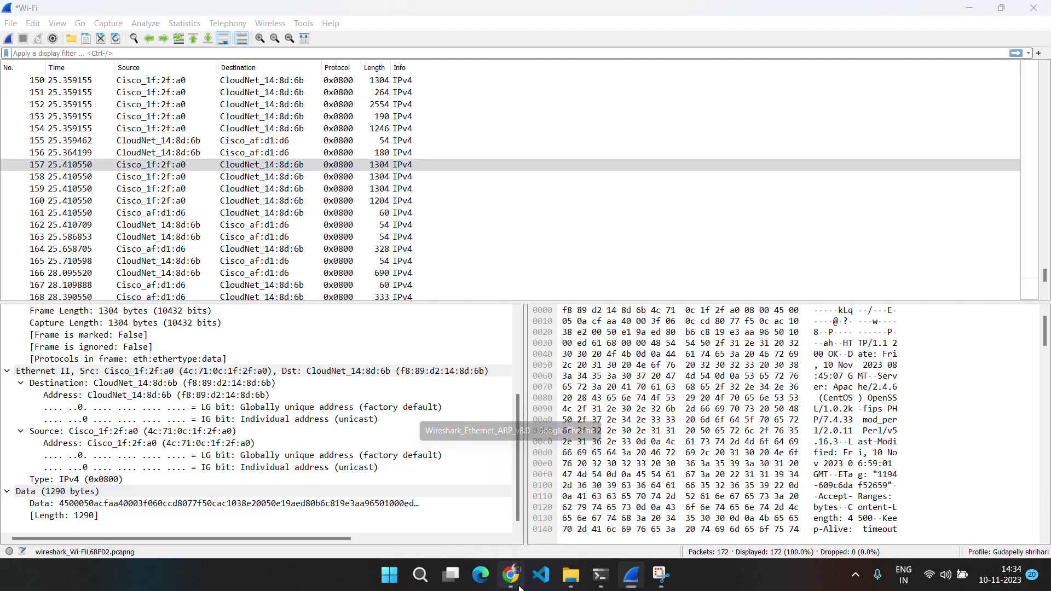
pyautogui.click(550, 456)
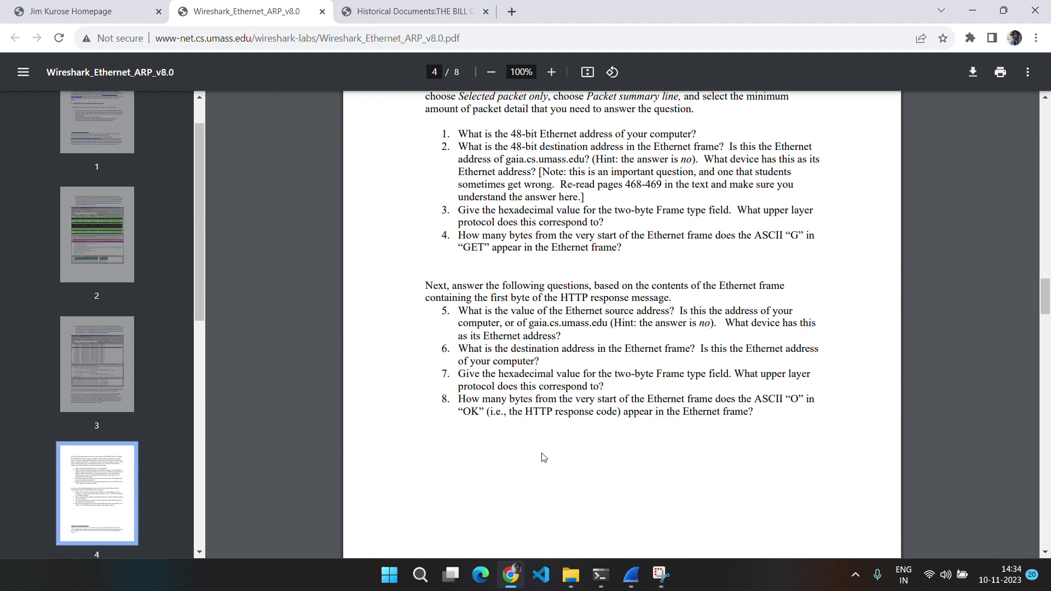
pyautogui.click(512, 575)
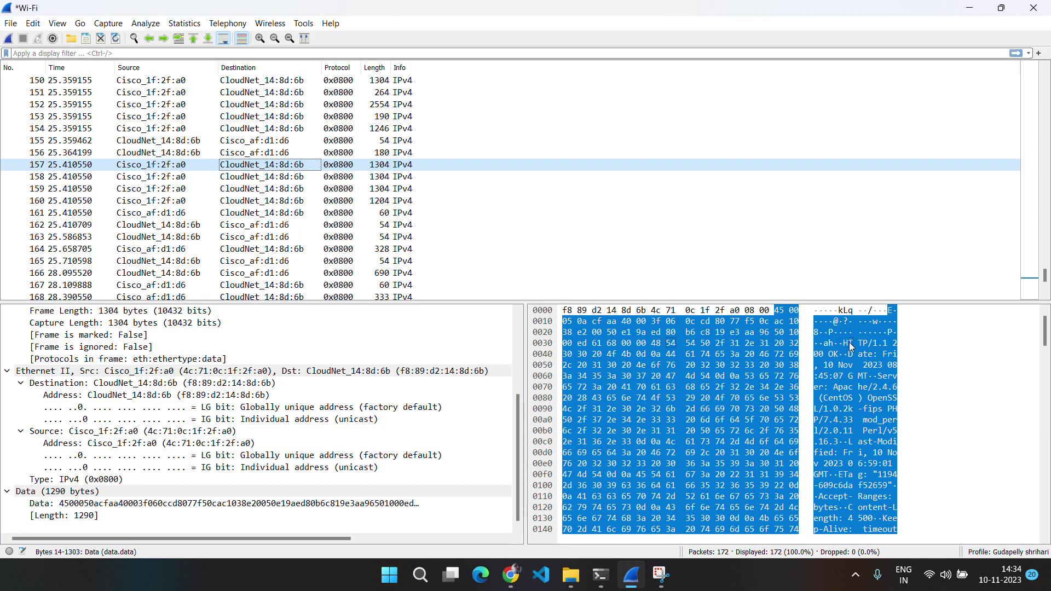
# Switch to the lab PDF in Chrome and read the ARP Caching section, question 9 and the cache-clearing instructions.
pyautogui.click(511, 574)
pyautogui.scroll(-10, 580, 420)
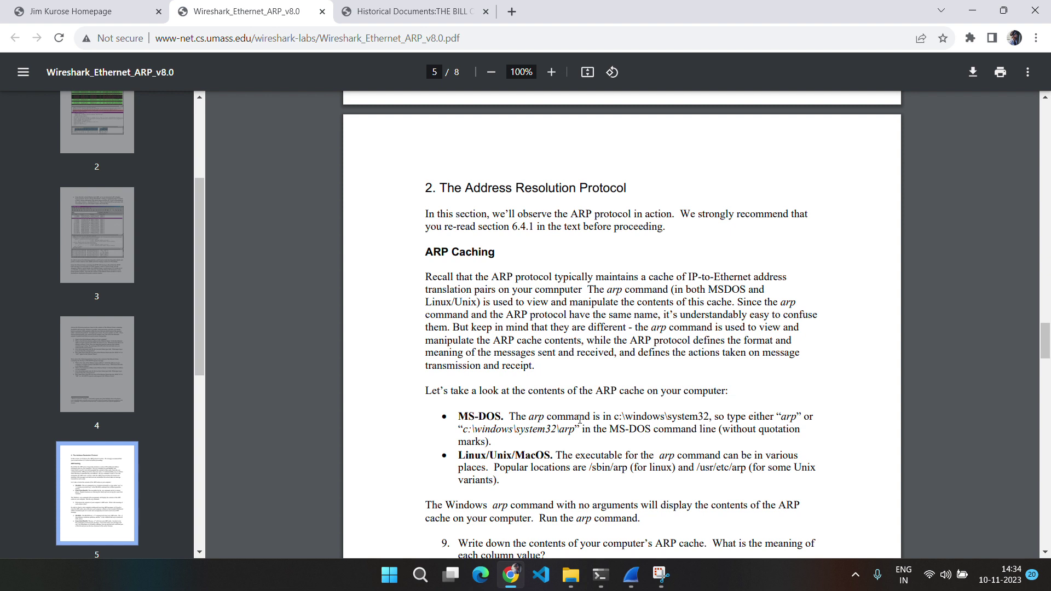
pyautogui.scroll(-1, 580, 419)
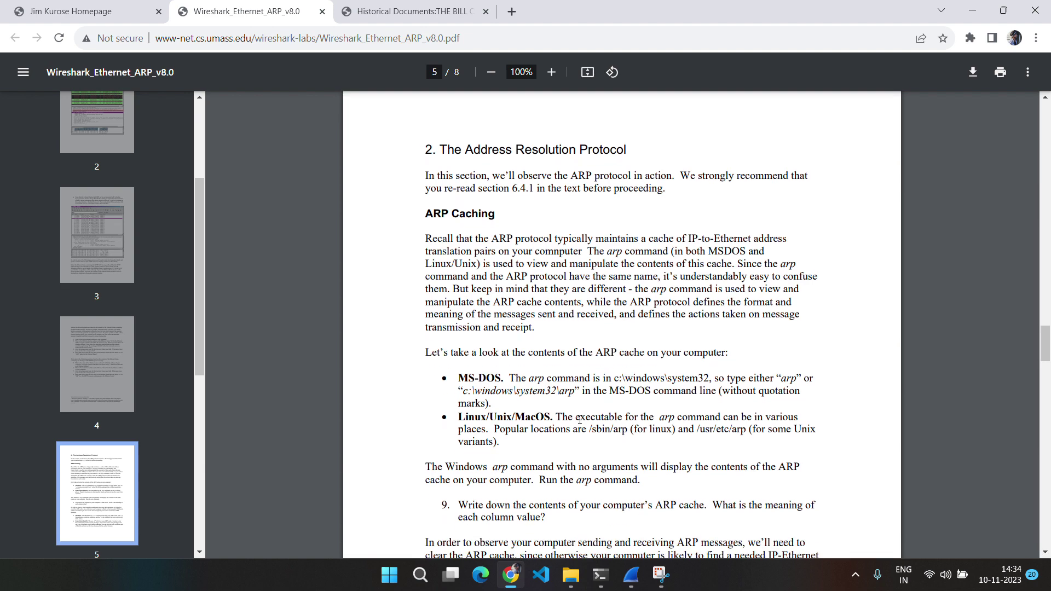
pyautogui.scroll(-1, 580, 420)
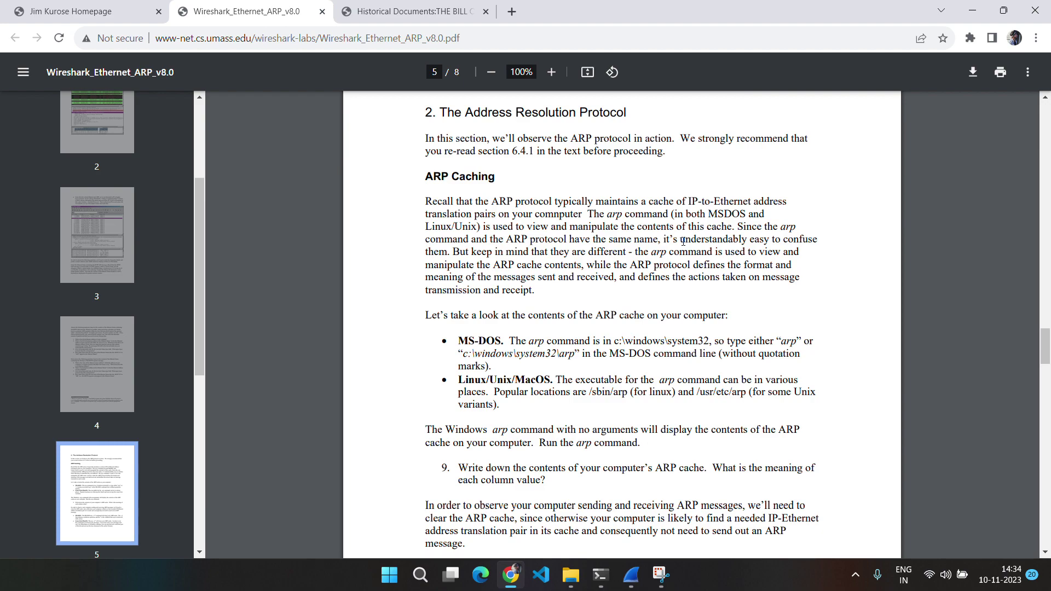
pyautogui.scroll(12, 665, 346)
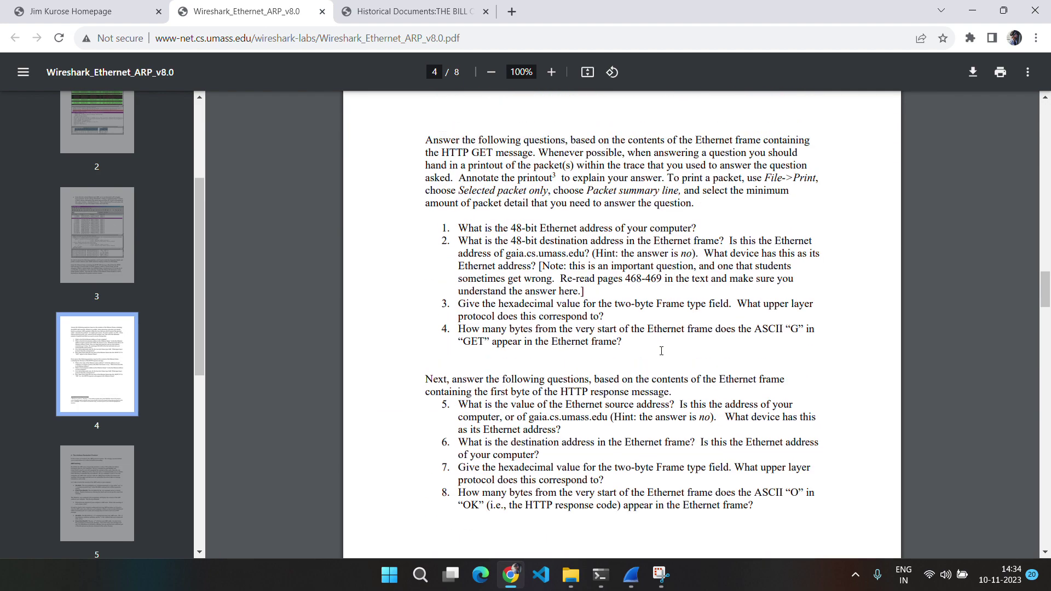
pyautogui.scroll(-8, 662, 350)
pyautogui.scroll(-15, 662, 351)
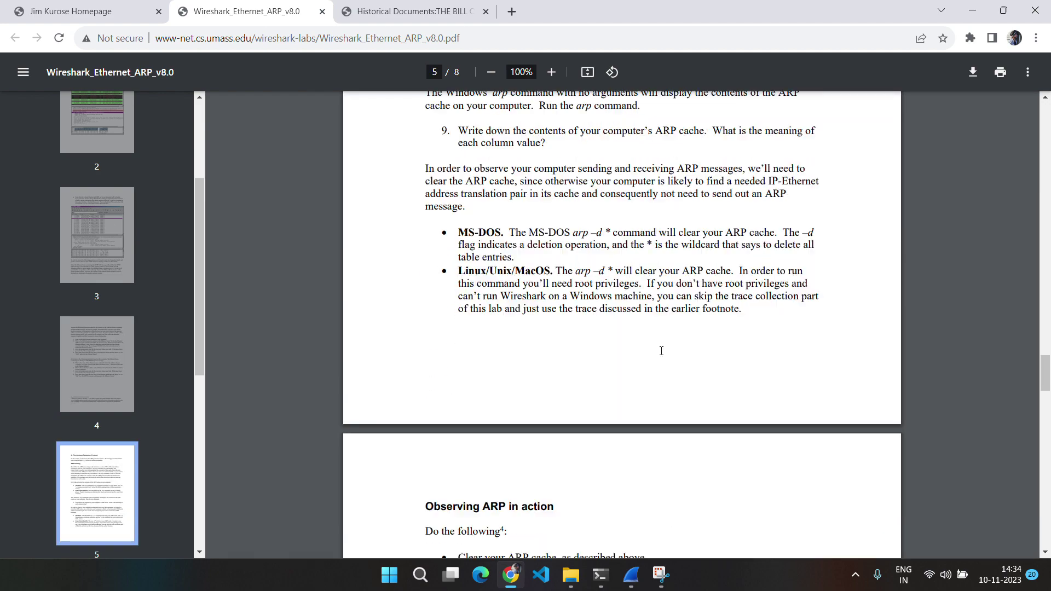
pyautogui.scroll(10, 661, 350)
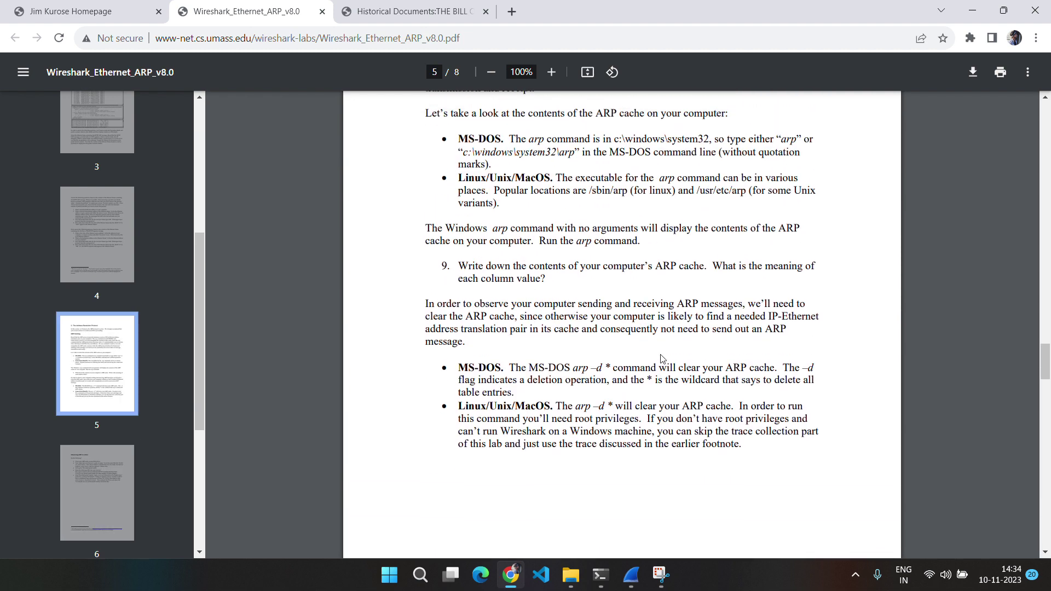
# Open an administrator Command Prompt, run "arp -d" for clearing the ARP cache, and close the window.
pyautogui.press('super+r')
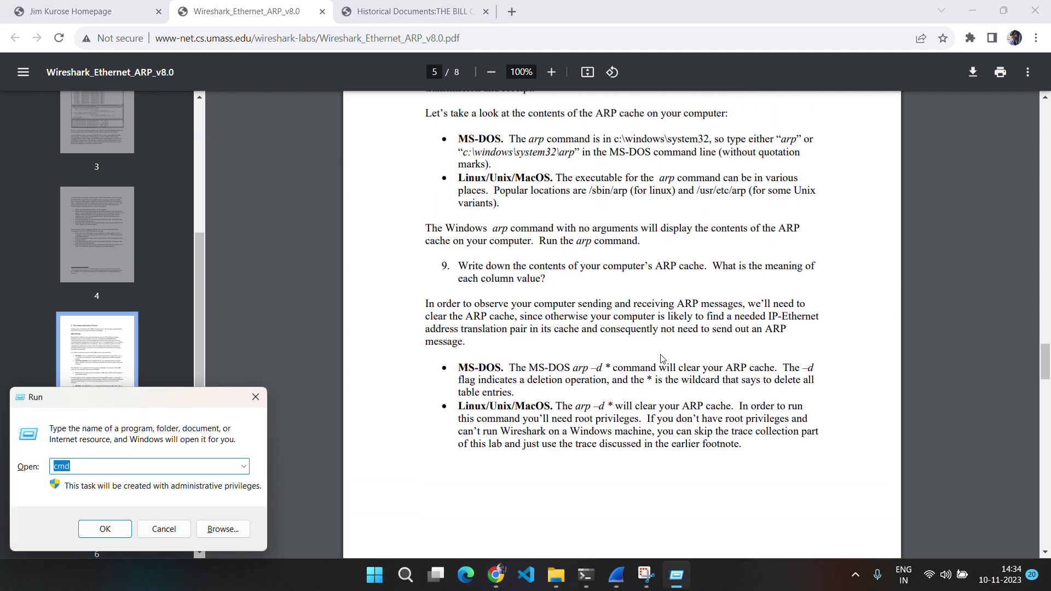
pyautogui.press('Return')
pyautogui.write('arp')
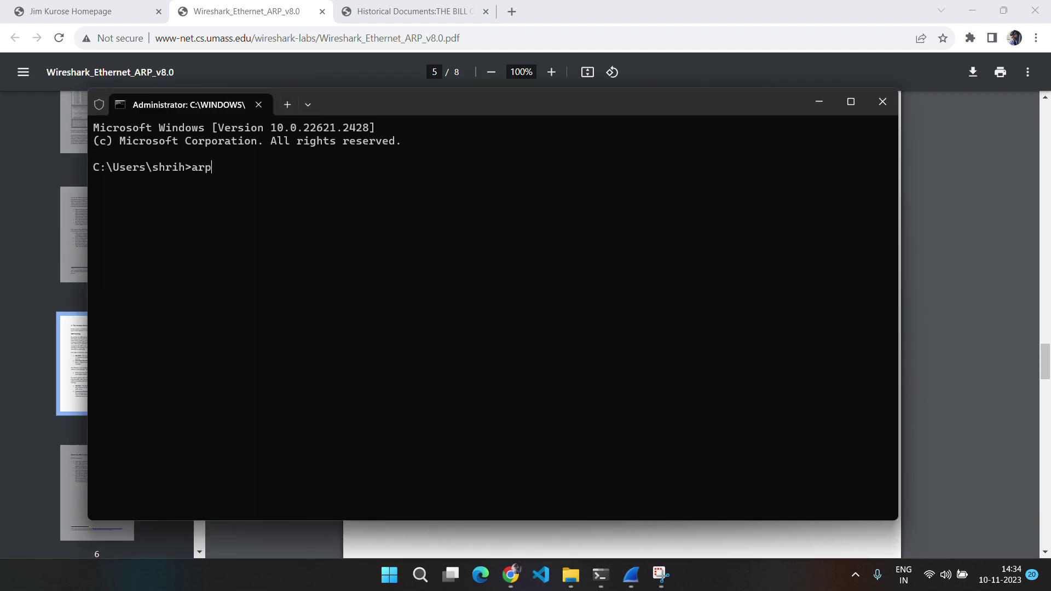
pyautogui.write(' -d')
pyautogui.press('Return')
pyautogui.click(890, 108)
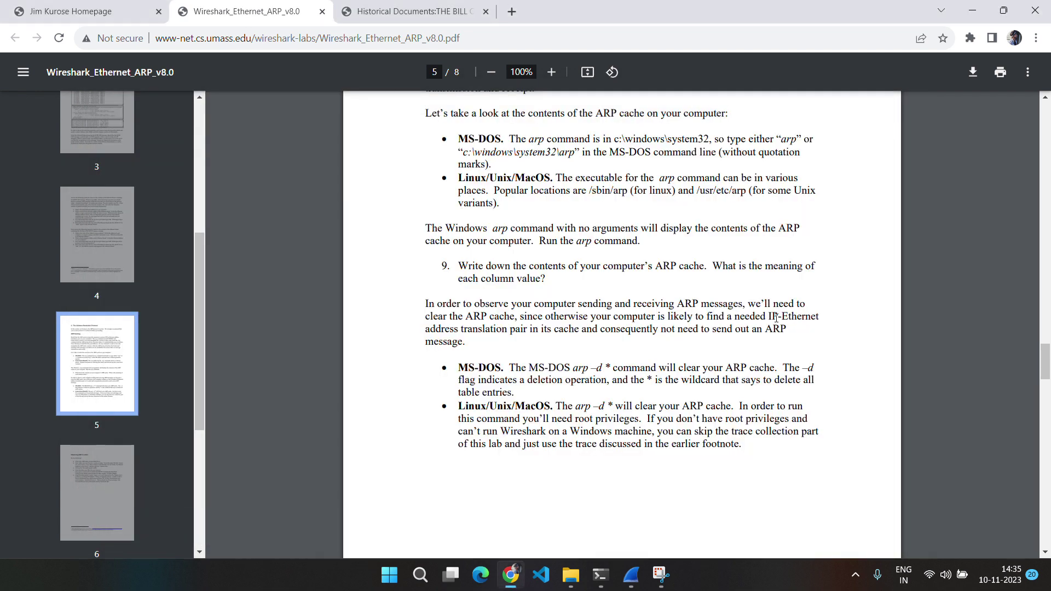
# Review the arp instructions in the lab PDF, and run "arp" without arguments in a new Command Prompt.
pyautogui.scroll(1, 649, 343)
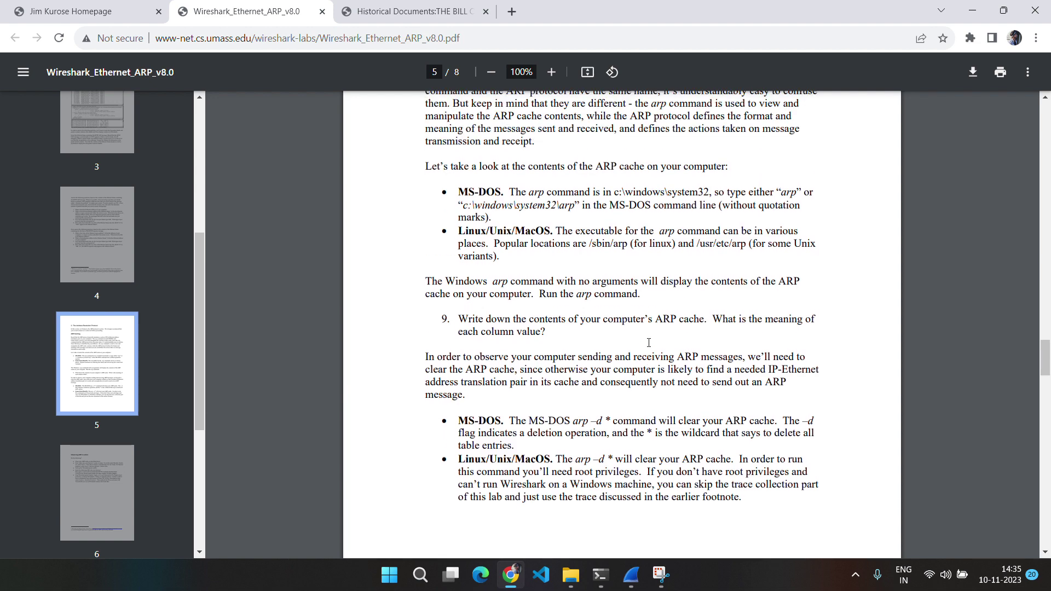
pyautogui.scroll(2, 649, 342)
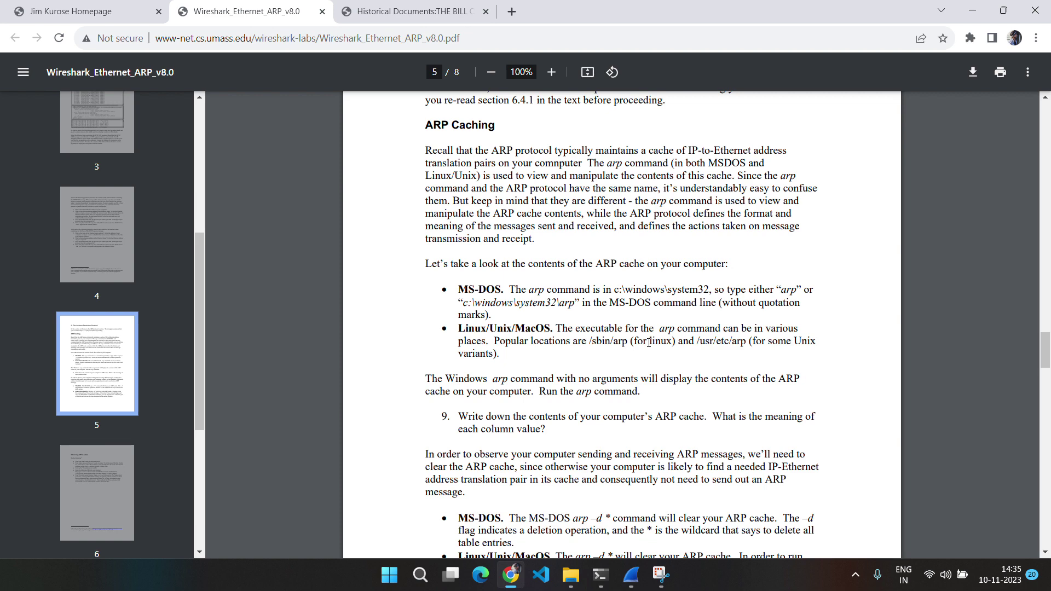
pyautogui.press('super+r')
pyautogui.press('Return')
pyautogui.write('arp')
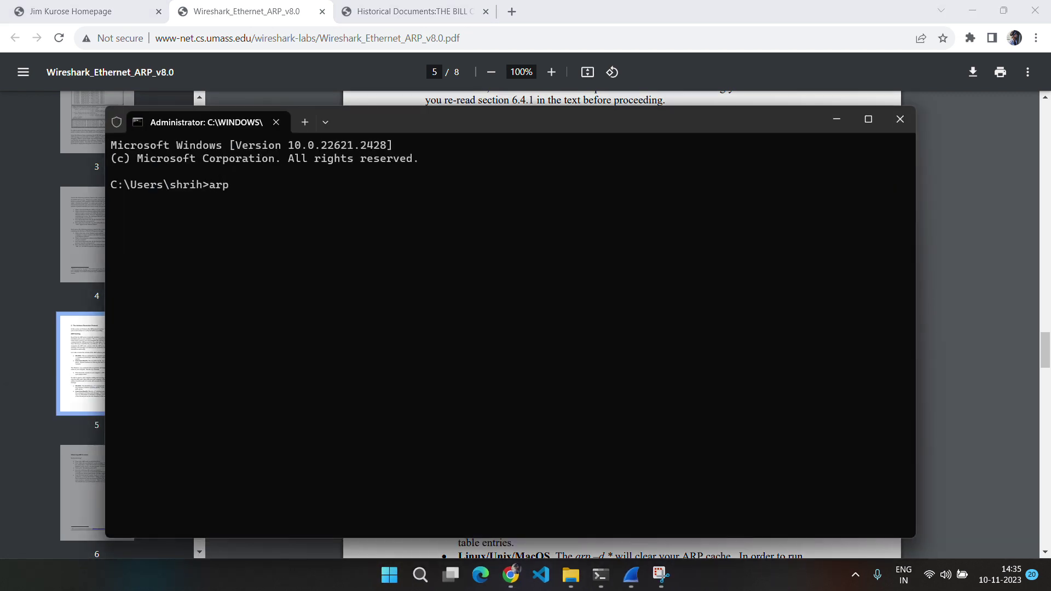
pyautogui.press('Return')
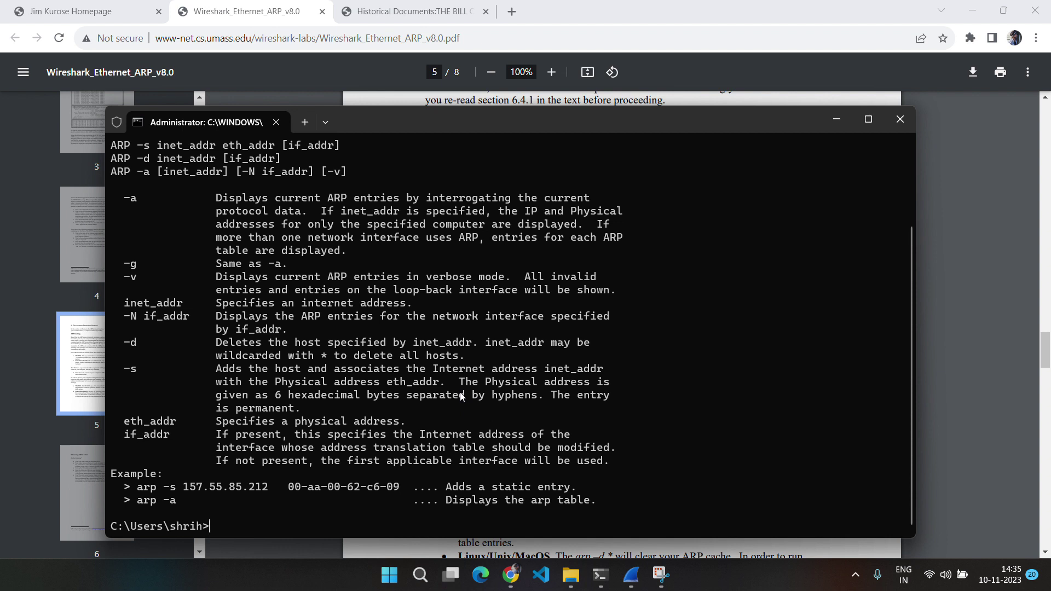
# Display the computer's ARP cache with "arp -a" for question 9, and minimize the Command Prompt.
pyautogui.write('arp -a')
pyautogui.press('Return')
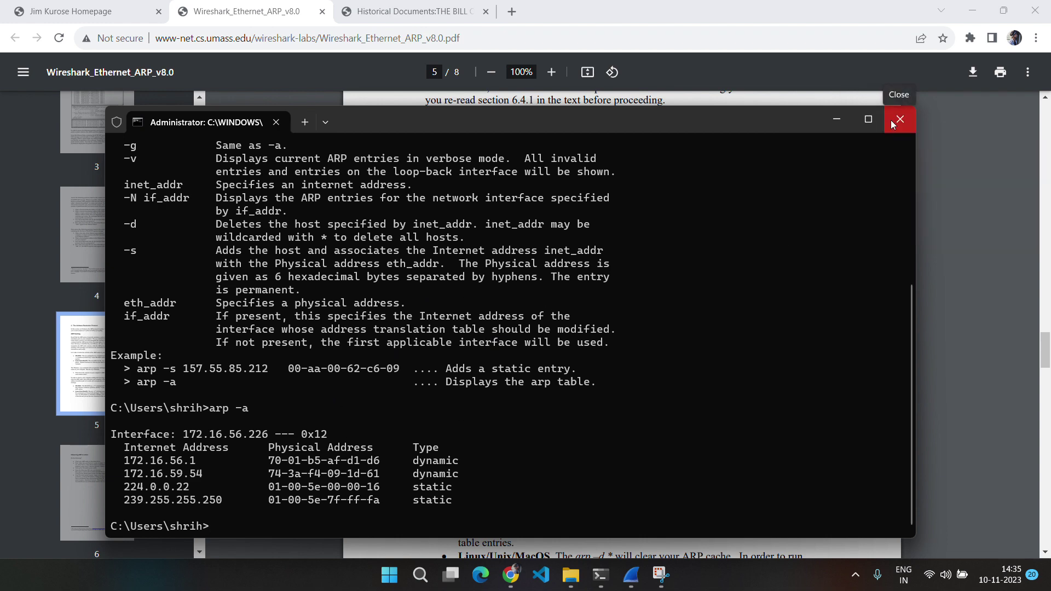
pyautogui.click(836, 119)
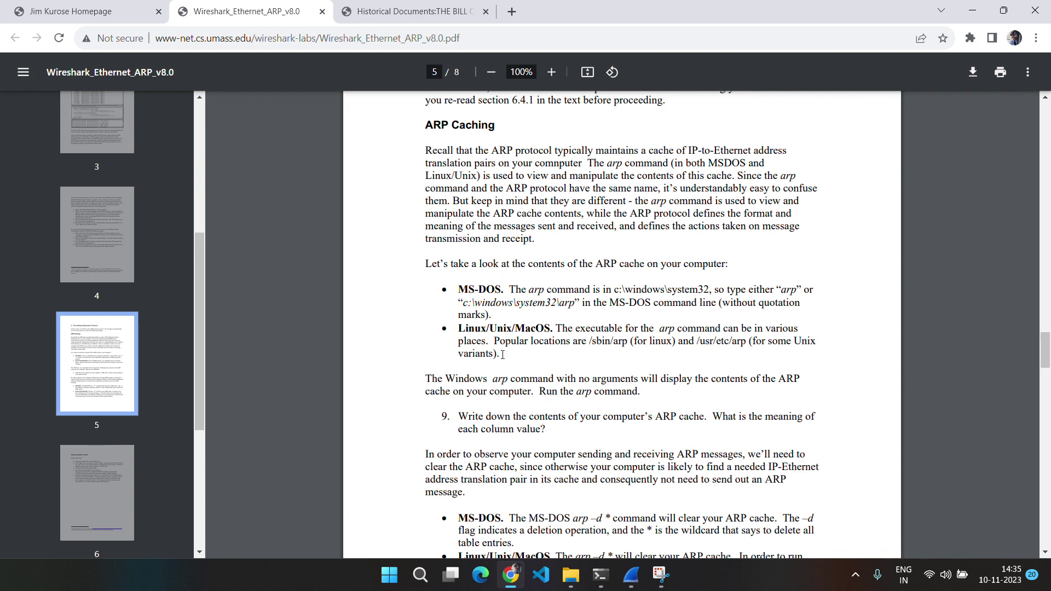
# Read the lab PDF's "Observing ARP in action" procedure, its example trace, and the ARP request questions 10 to 12.
pyautogui.scroll(2, 503, 355)
pyautogui.scroll(-2, 503, 354)
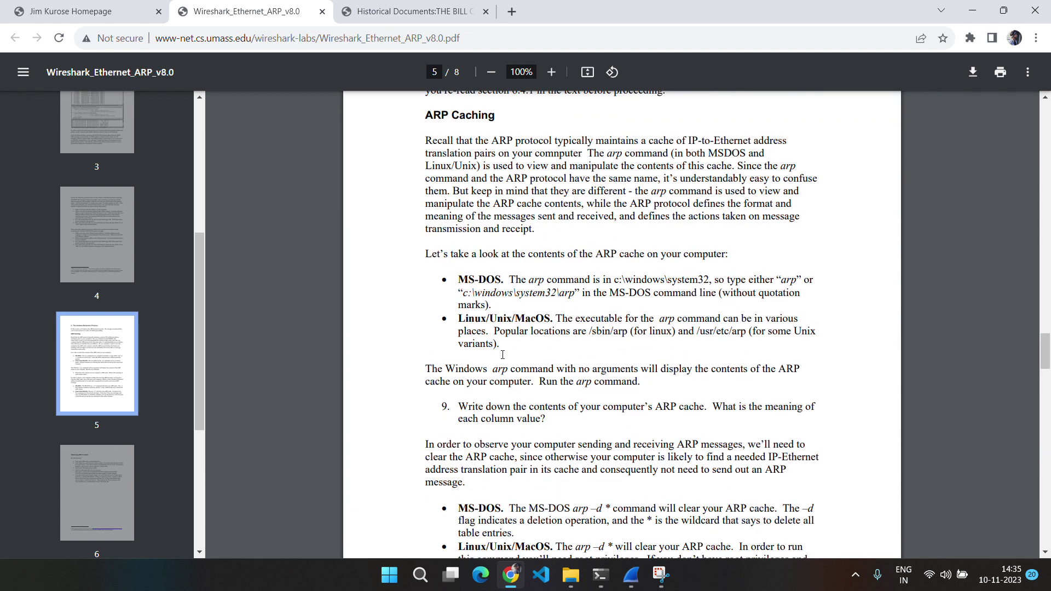
pyautogui.scroll(-3, 503, 355)
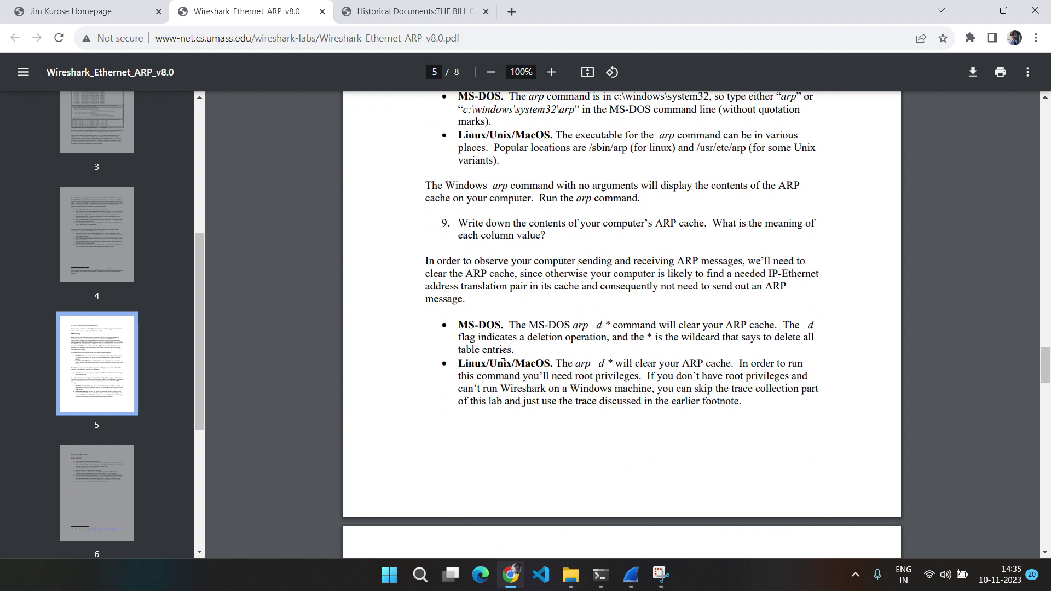
pyautogui.scroll(-6, 503, 354)
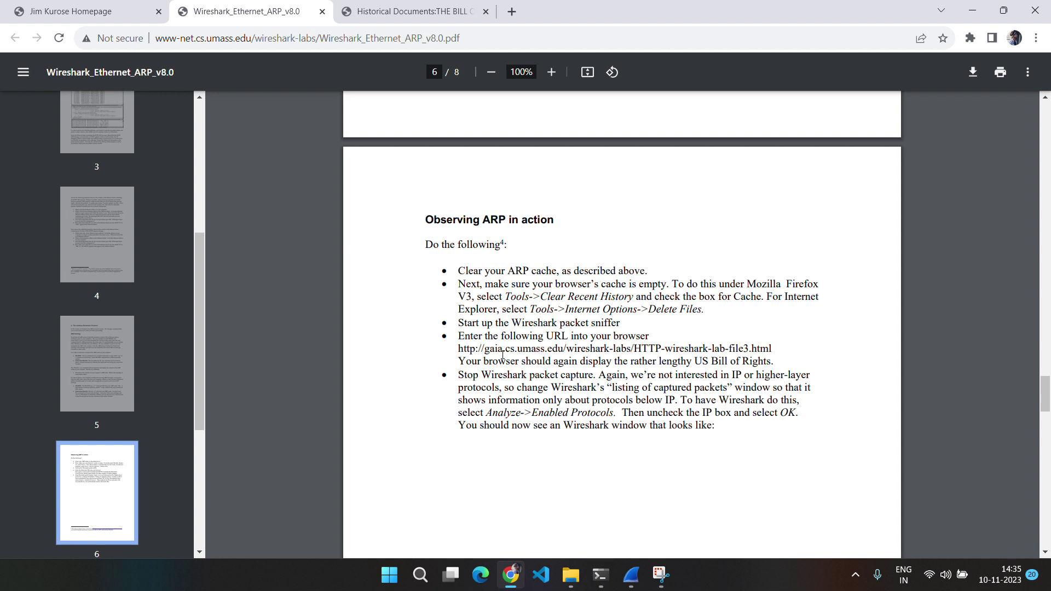
pyautogui.scroll(-1, 503, 355)
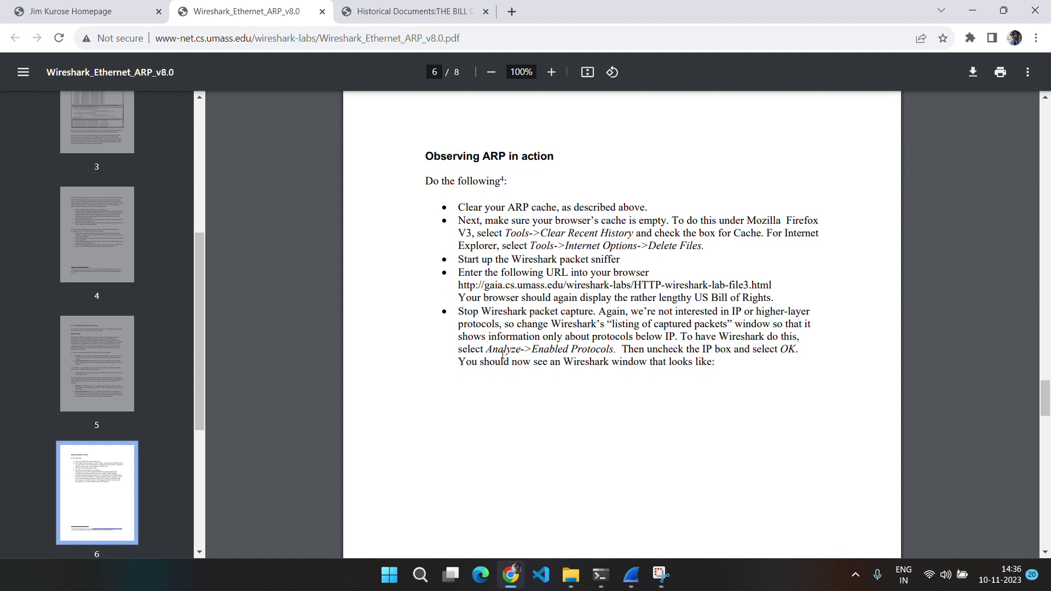
pyautogui.scroll(-1, 503, 355)
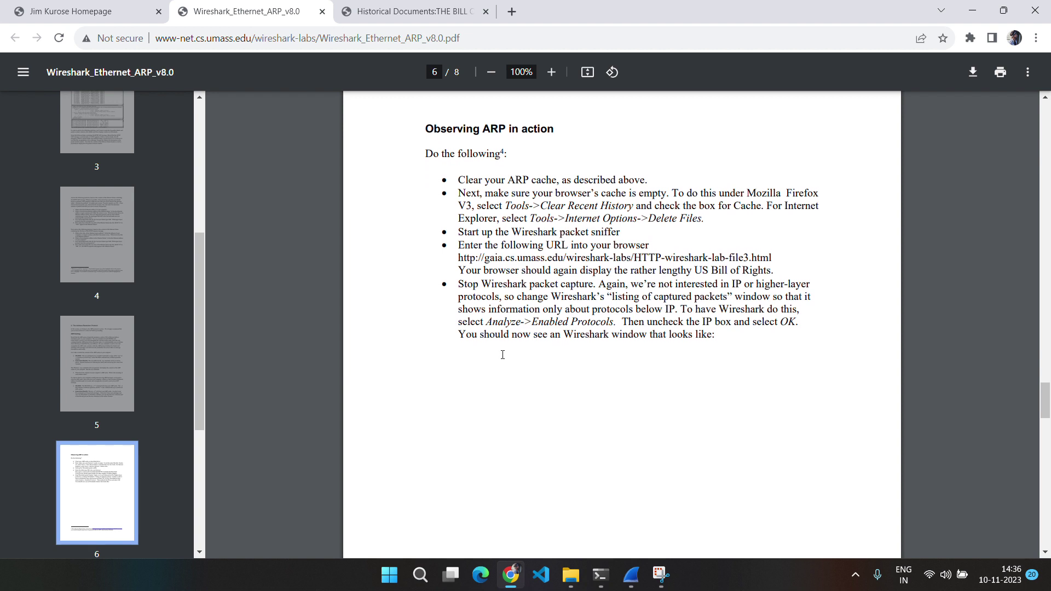
pyautogui.scroll(-2, 502, 355)
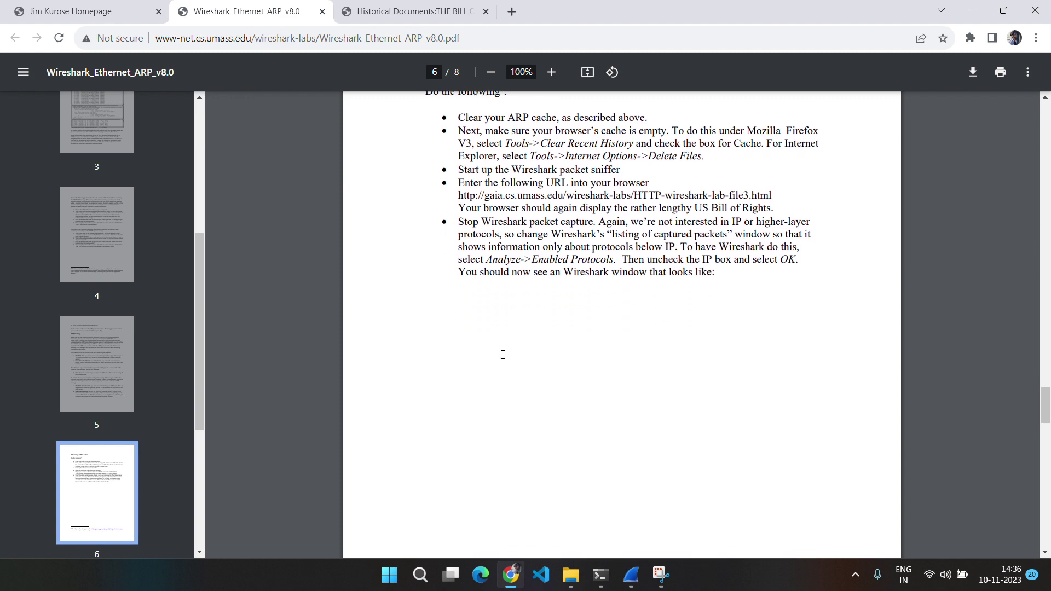
pyautogui.scroll(-20, 503, 355)
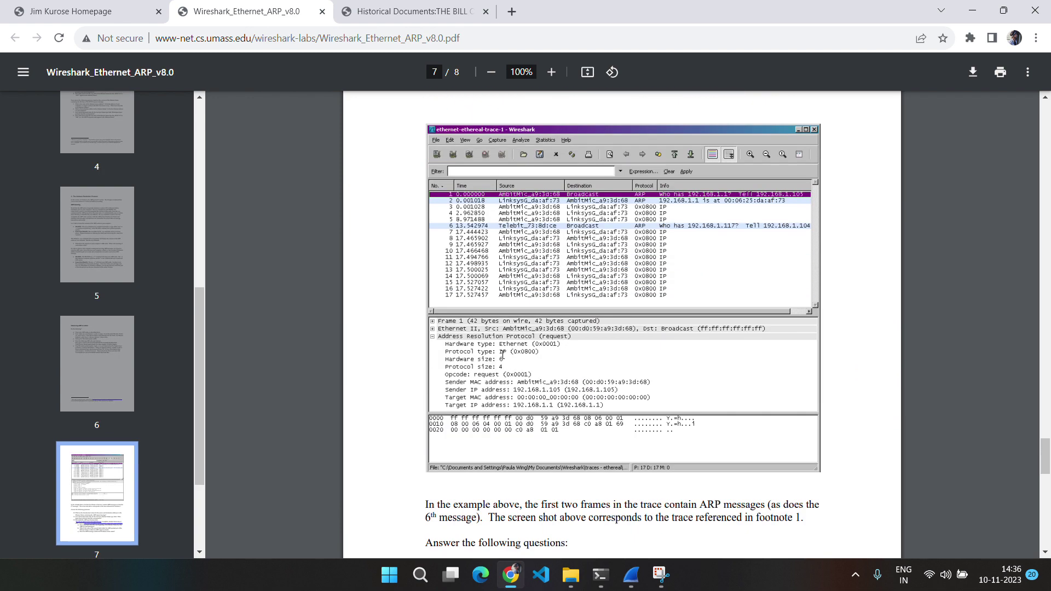
pyautogui.scroll(-10, 503, 355)
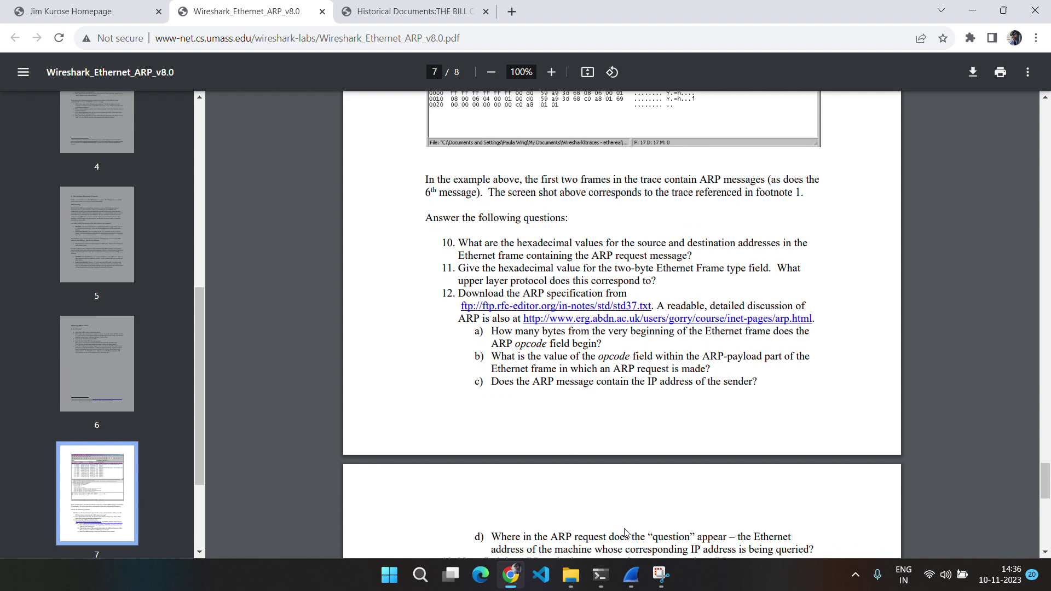
# Switch to Wireshark, look through the packet list, select frame 148, and examine its Ethernet II source and destination addresses.
pyautogui.moveTo(631, 585)
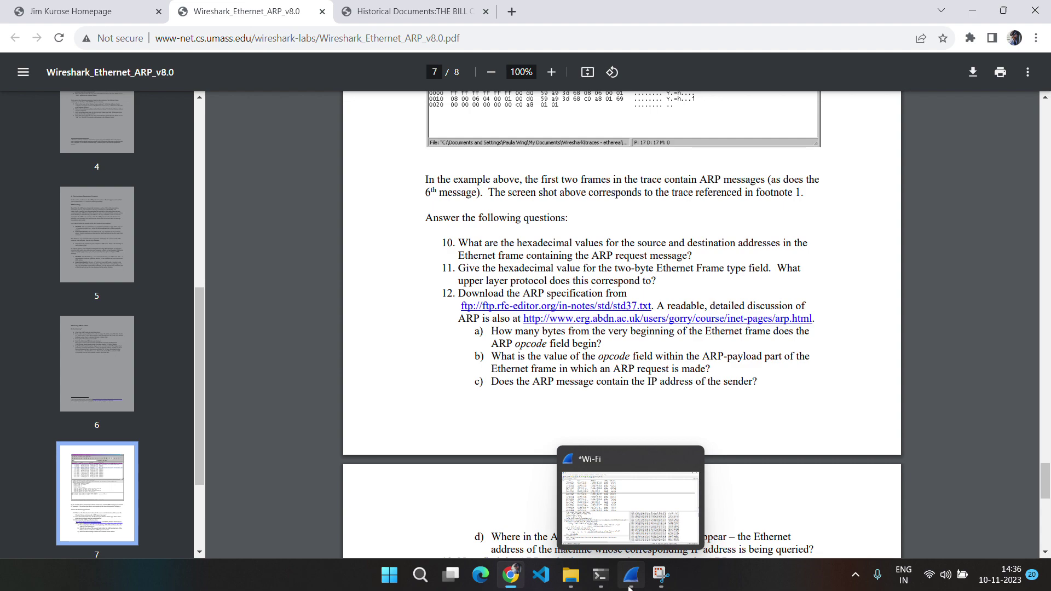
pyautogui.click(631, 586)
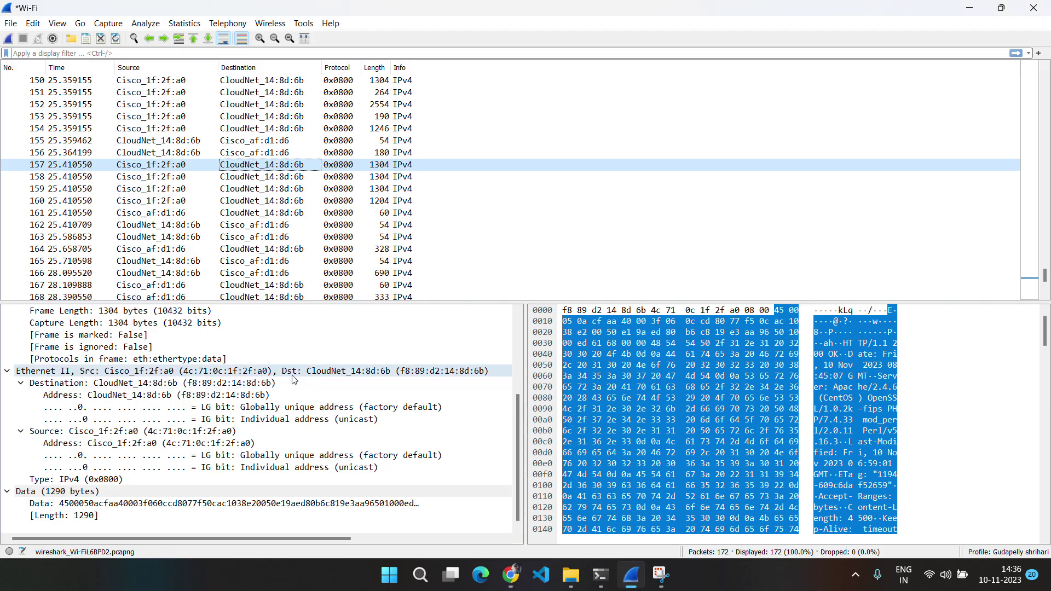
pyautogui.scroll(12, 320, 222)
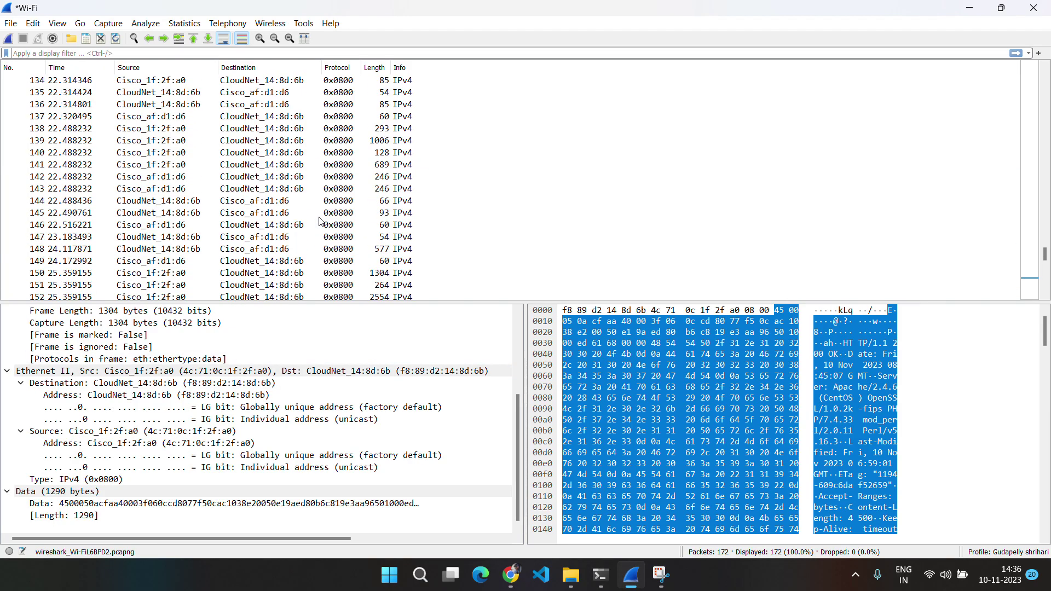
pyautogui.scroll(5, 320, 222)
pyautogui.scroll(-15, 320, 222)
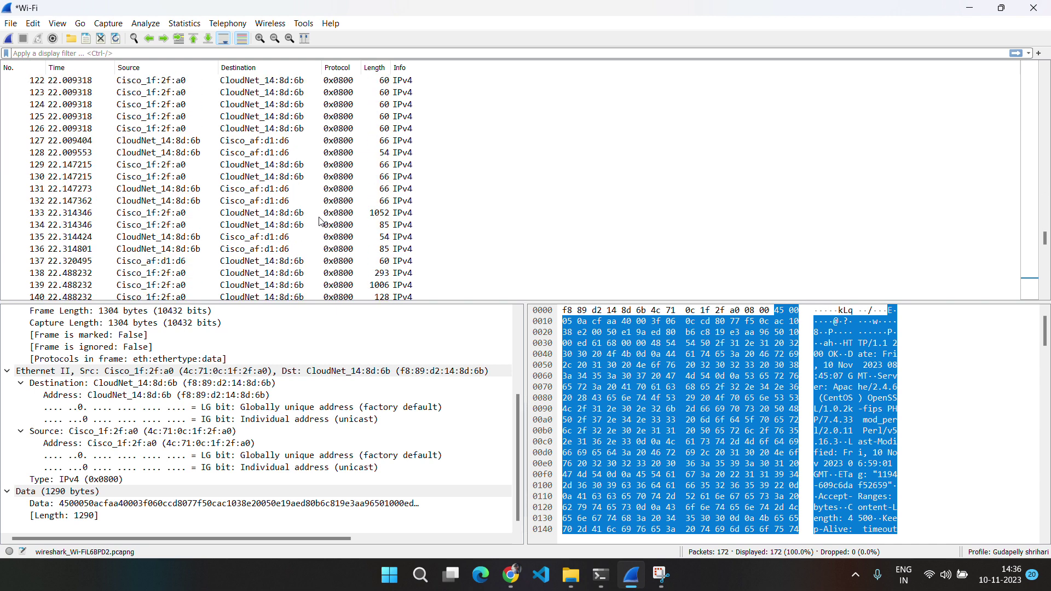
pyautogui.scroll(-4, 320, 222)
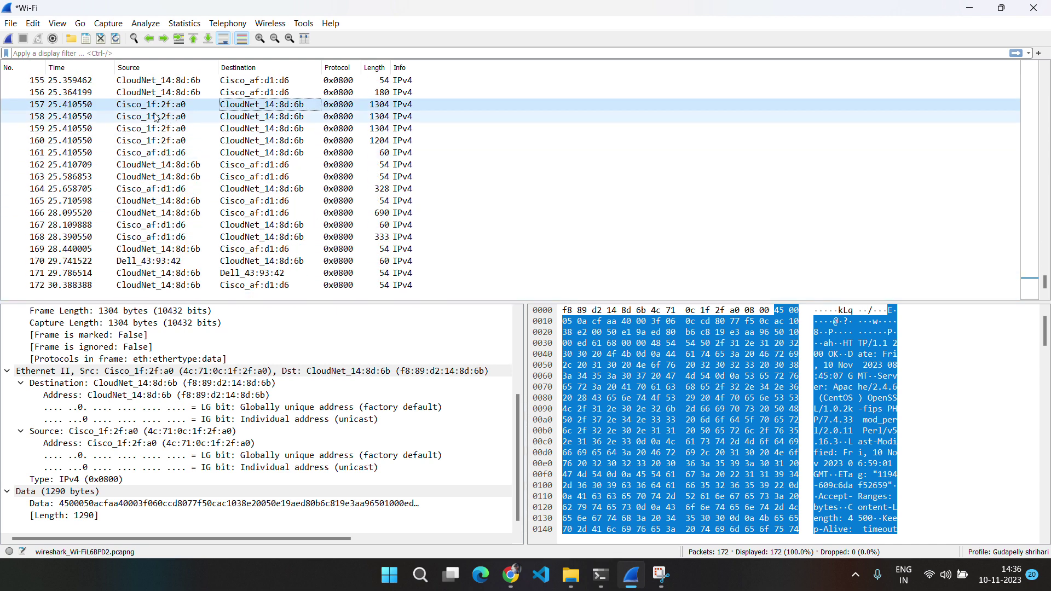
pyautogui.scroll(4, 152, 117)
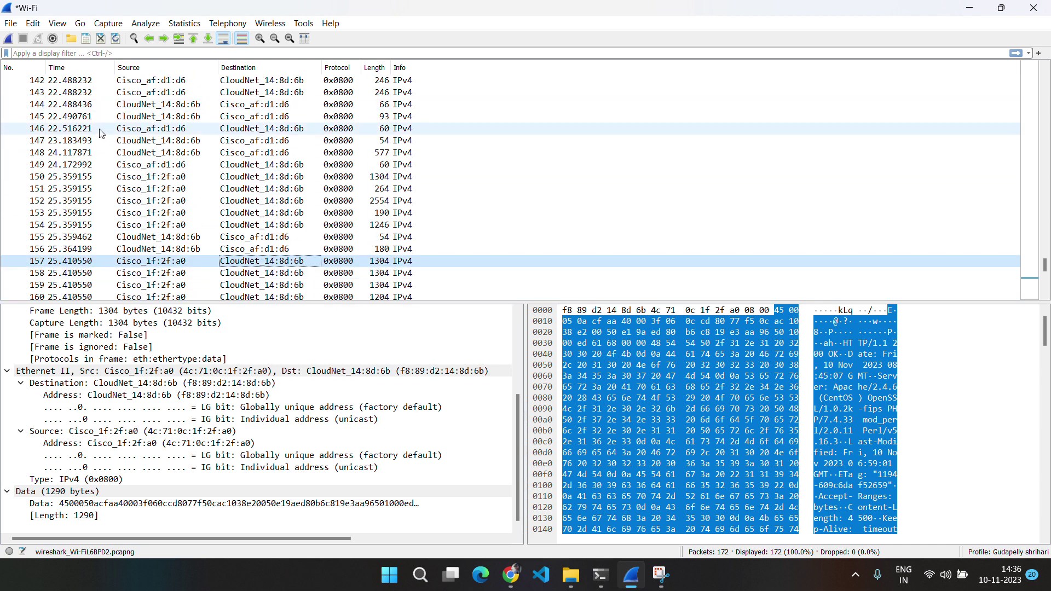
pyautogui.click(97, 154)
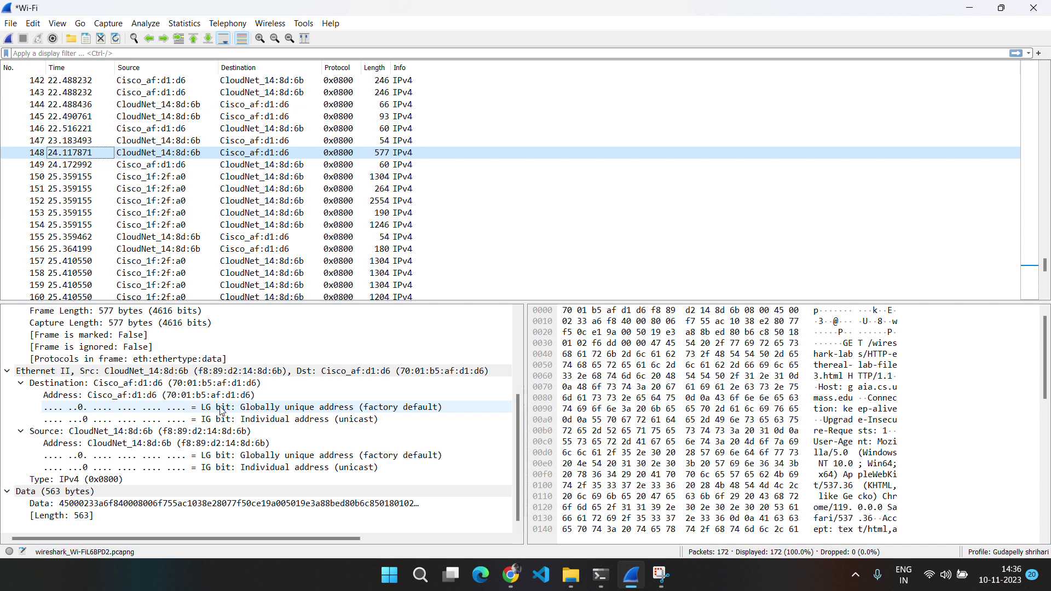
# Return to the lab PDF in Chrome and read the ARP request and reply questions 10 to 13.
pyautogui.click(511, 580)
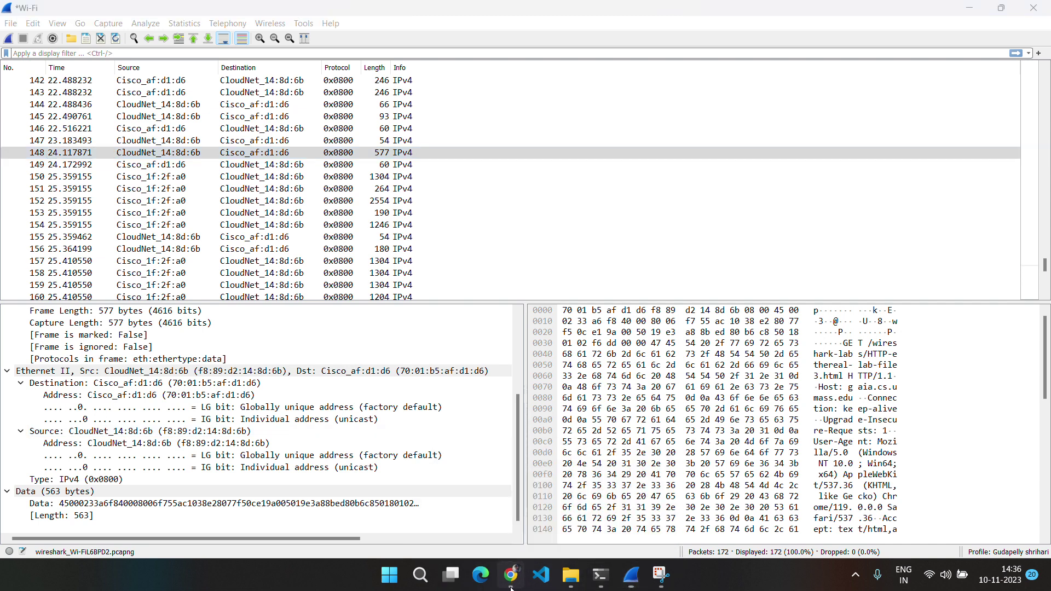
pyautogui.click(510, 580)
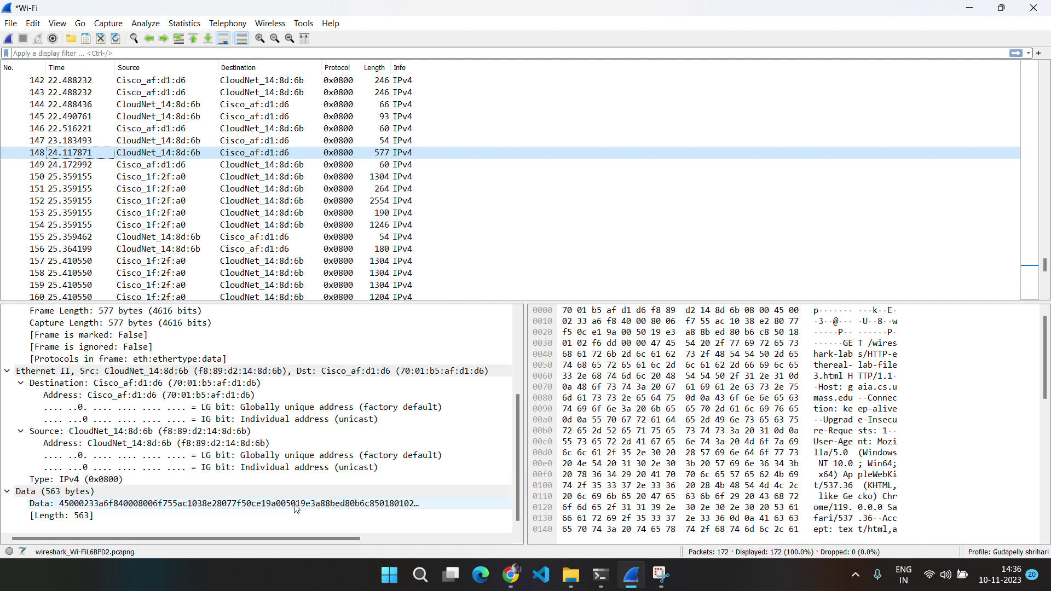
pyautogui.click(513, 577)
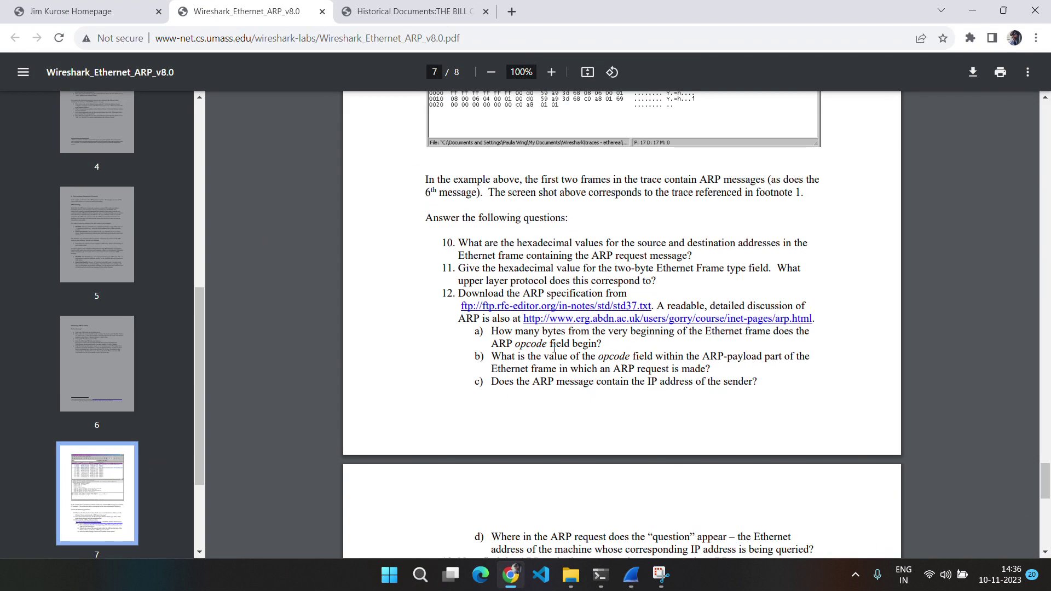
pyautogui.scroll(-1, 554, 348)
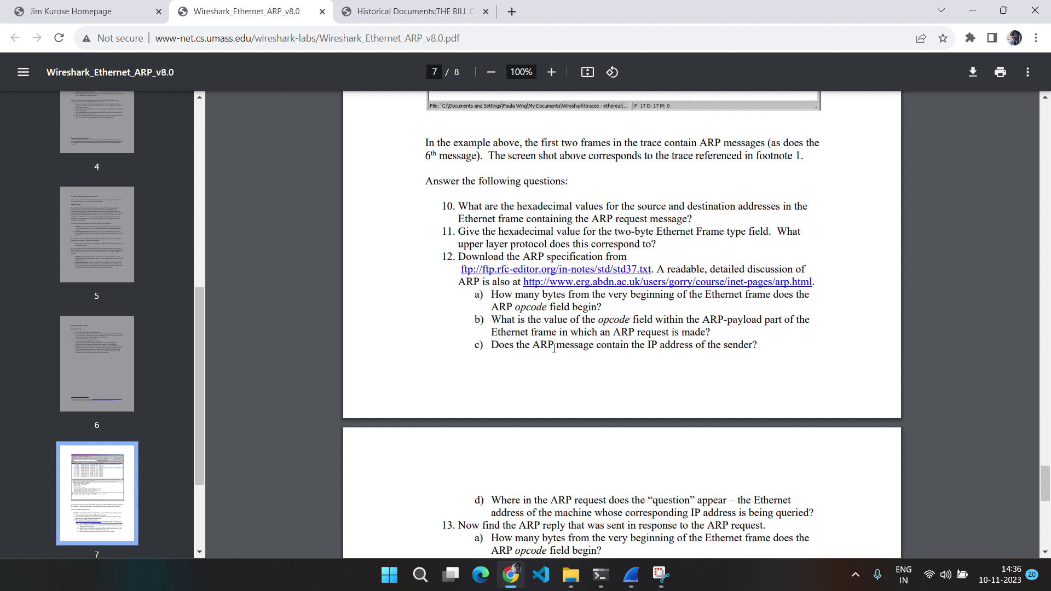
pyautogui.scroll(-1, 554, 348)
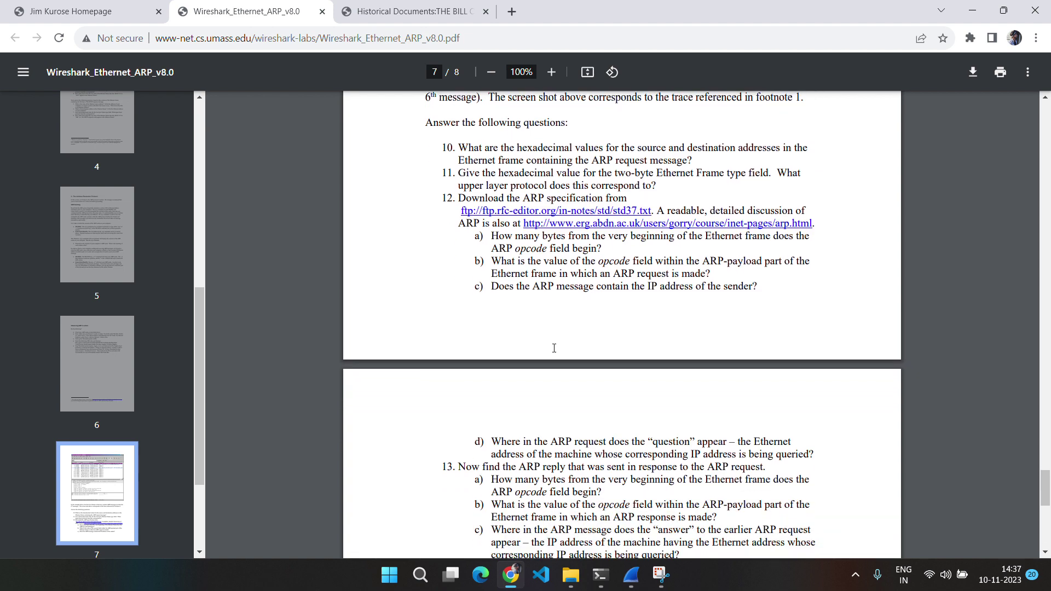
# Switch to Wireshark, check the protocol type of frame 148, and select frame 157 to examine its frame and Ethernet II details.
pyautogui.scroll(-1, 554, 349)
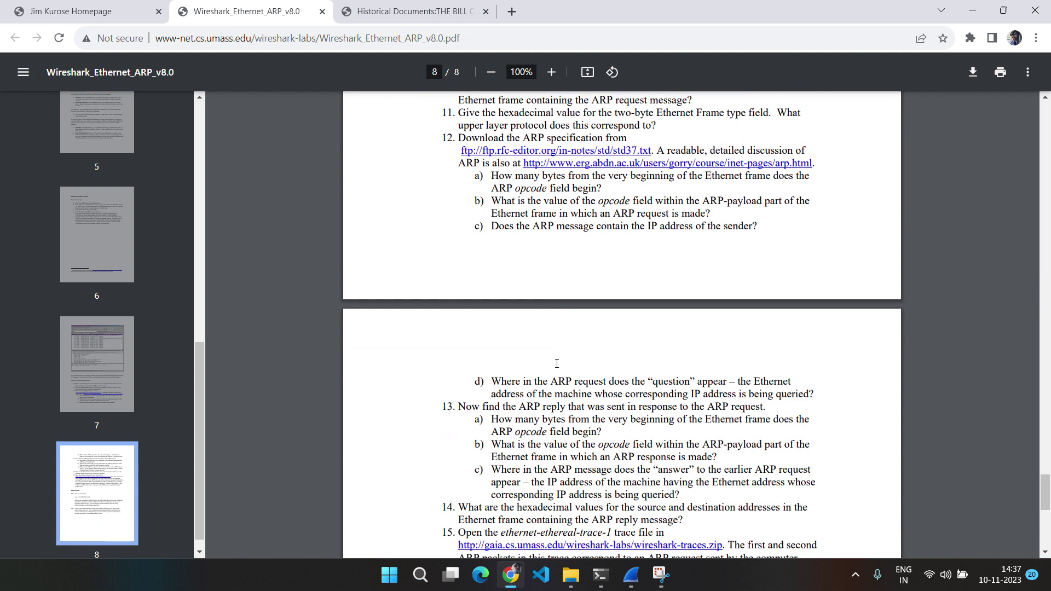
pyautogui.click(630, 575)
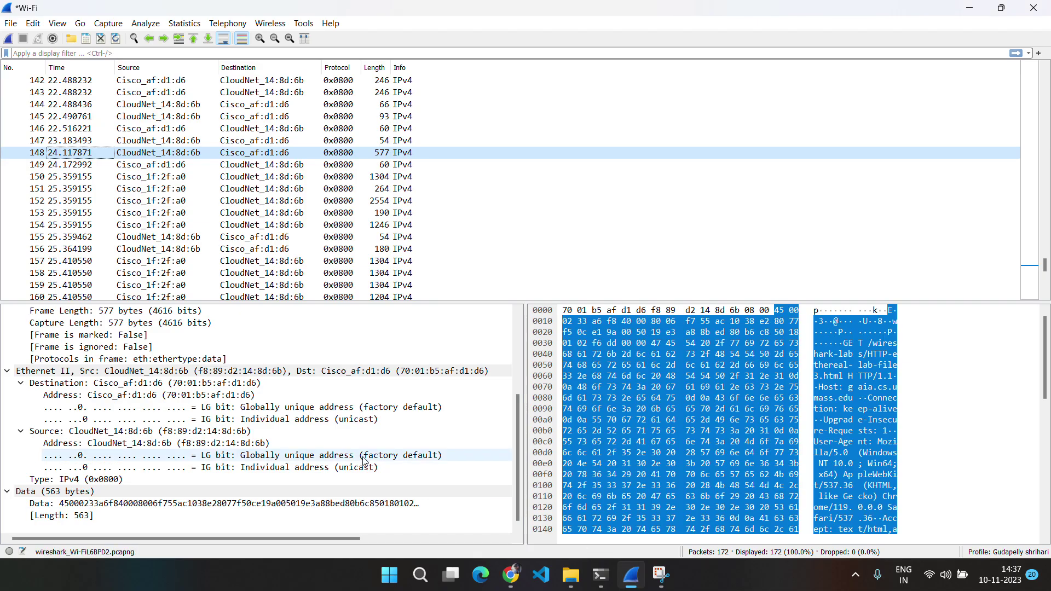
pyautogui.click(346, 155)
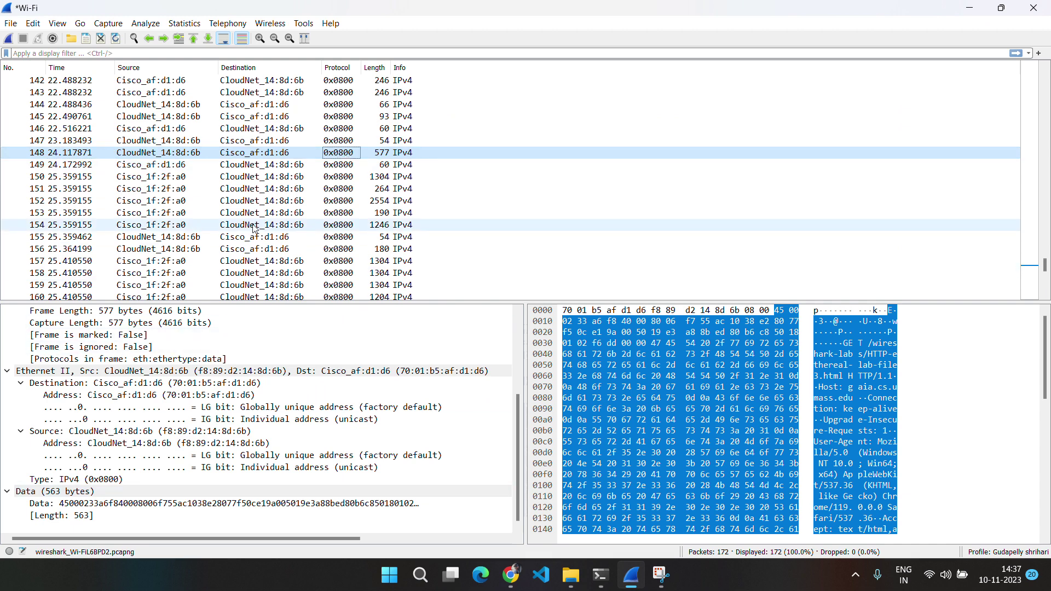
pyautogui.scroll(-1, 274, 206)
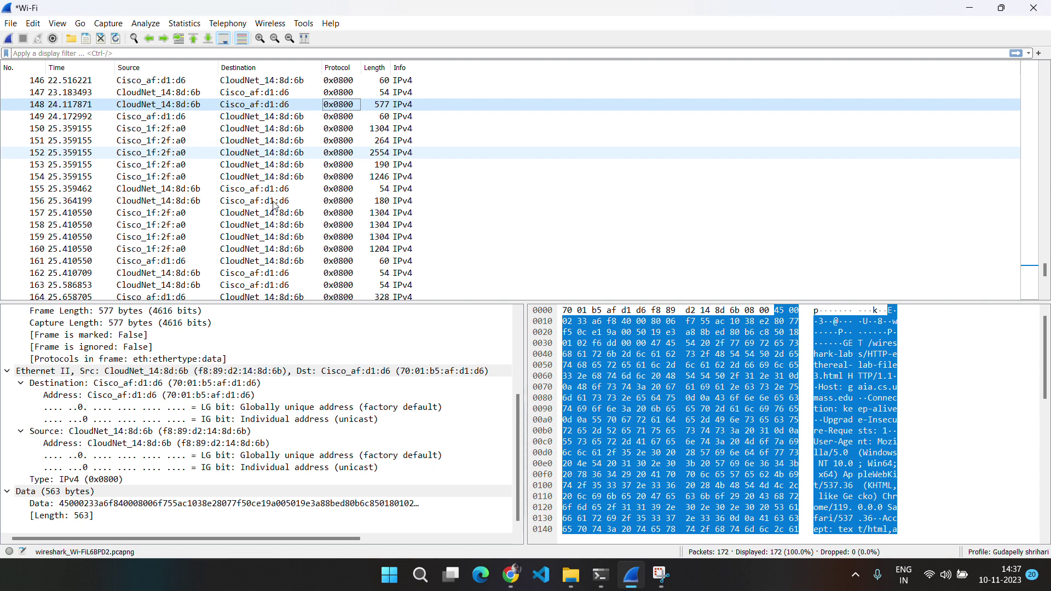
pyautogui.click(211, 215)
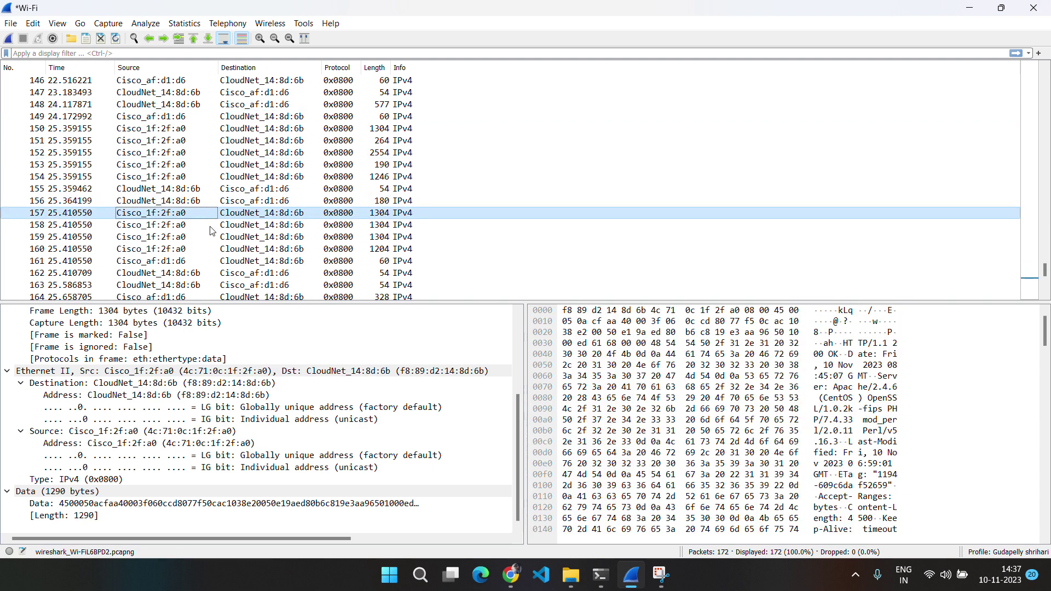
pyautogui.scroll(1, 207, 438)
pyautogui.scroll(2, 207, 438)
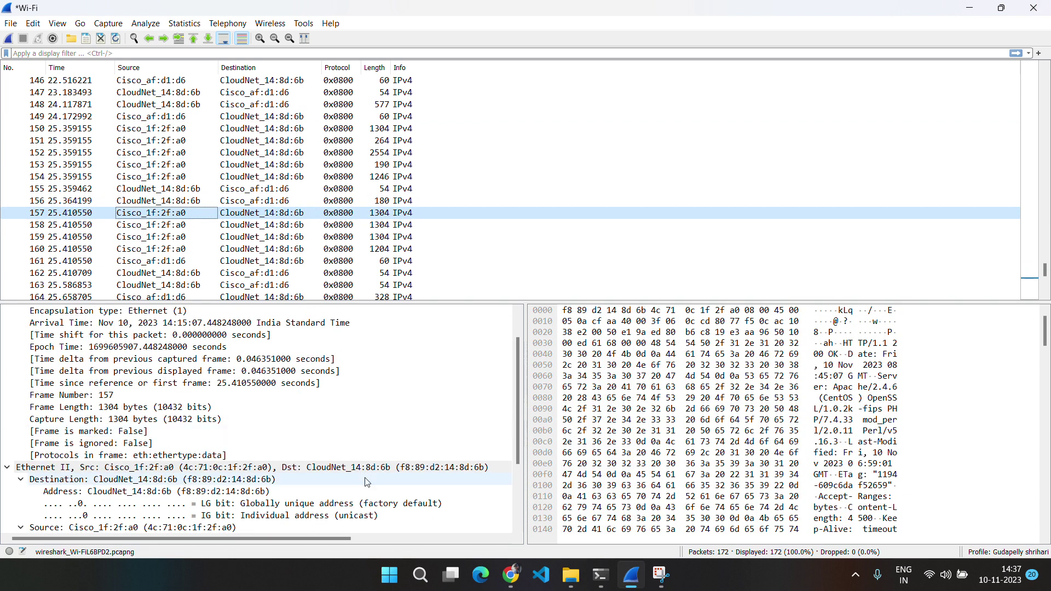
# Return to the lab PDF in Chrome and read the ARP reply questions 13 to 15.
pyautogui.click(511, 574)
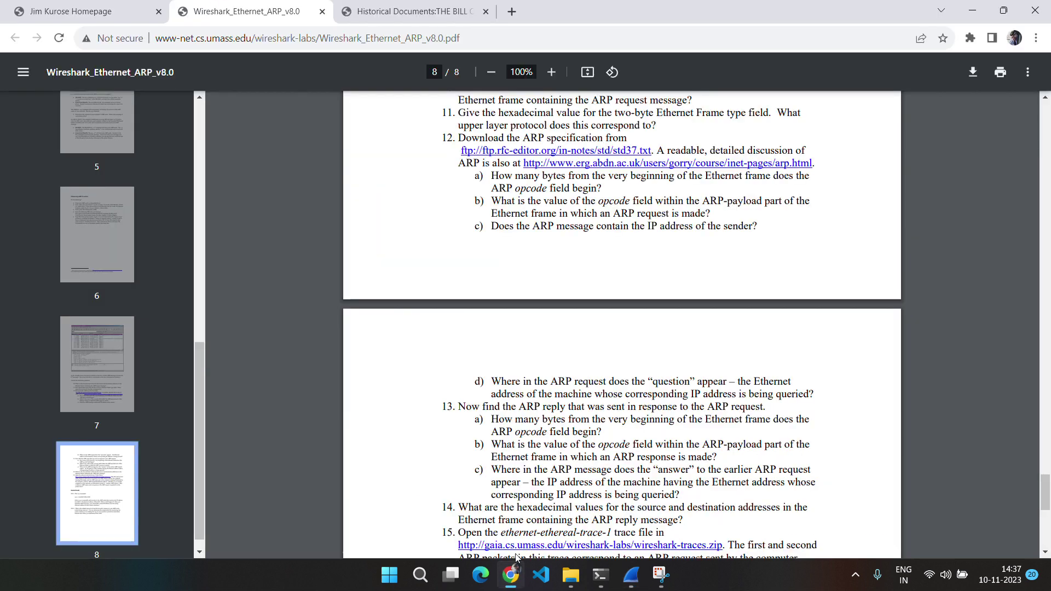
pyautogui.scroll(-3, 593, 327)
pyautogui.scroll(-3, 592, 327)
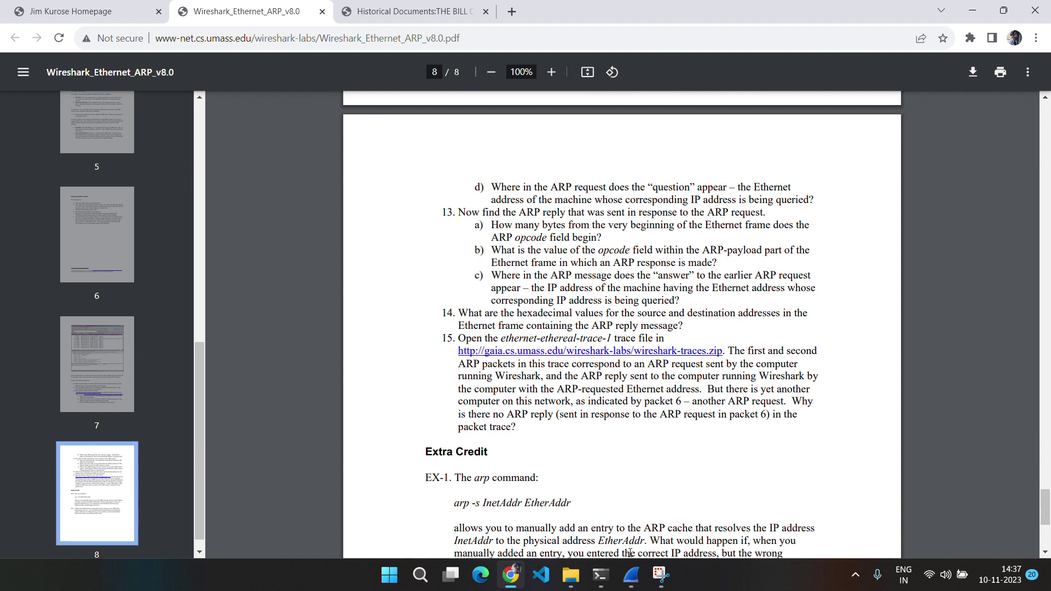
# Switch to Wireshark and examine the Ethernet II source and destination addresses of frame 157.
pyautogui.click(631, 576)
pyautogui.scroll(1, 172, 476)
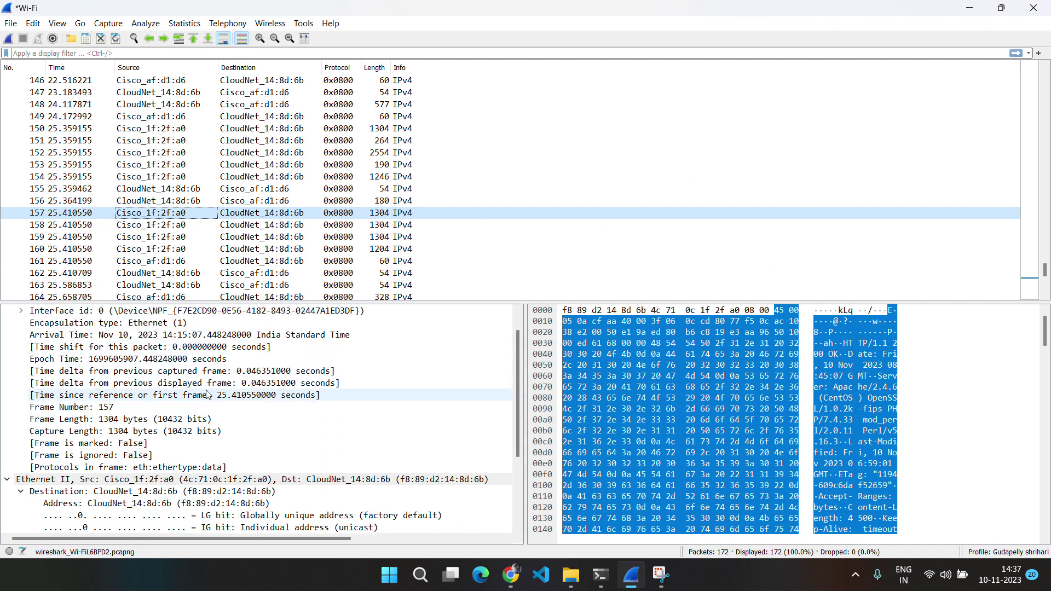
pyautogui.scroll(-2, 171, 476)
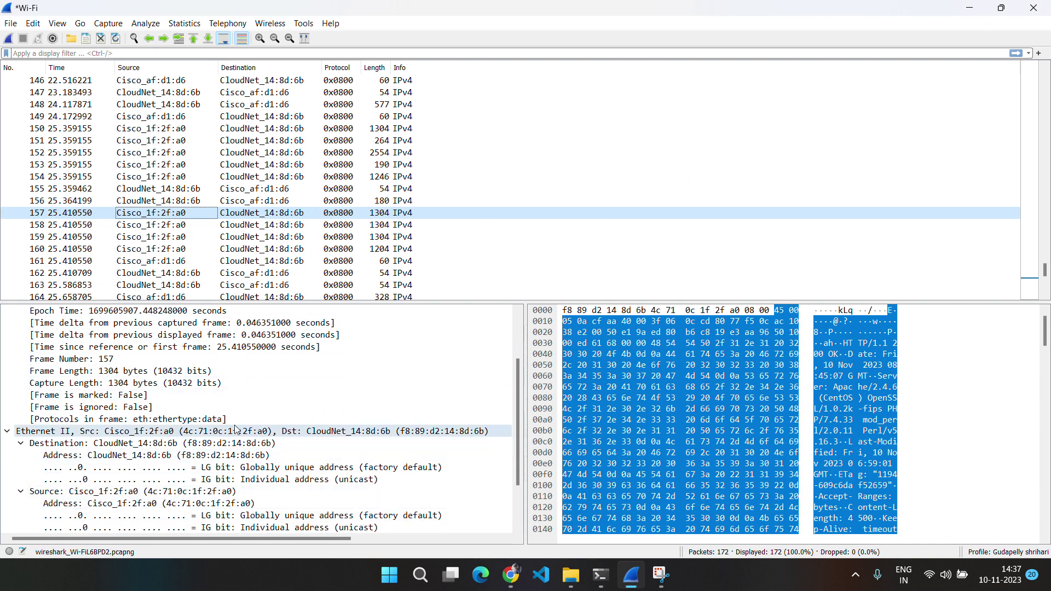
# Return to the lab PDF in Chrome, read question 15 and Extra Credit questions EX-1 and EX-2, and go back to page 2.
pyautogui.click(510, 575)
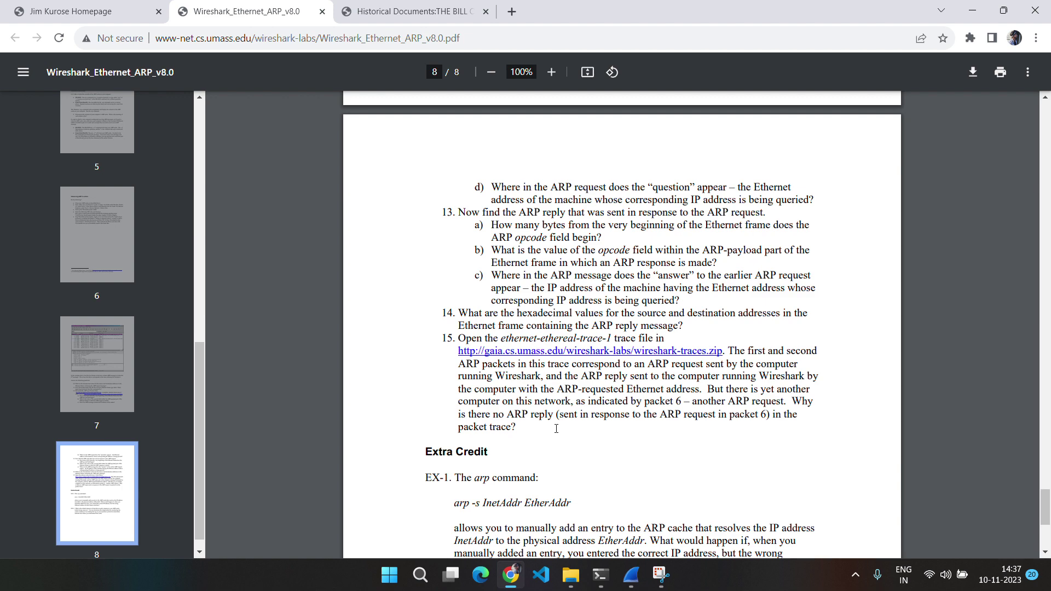
pyautogui.scroll(-1, 556, 429)
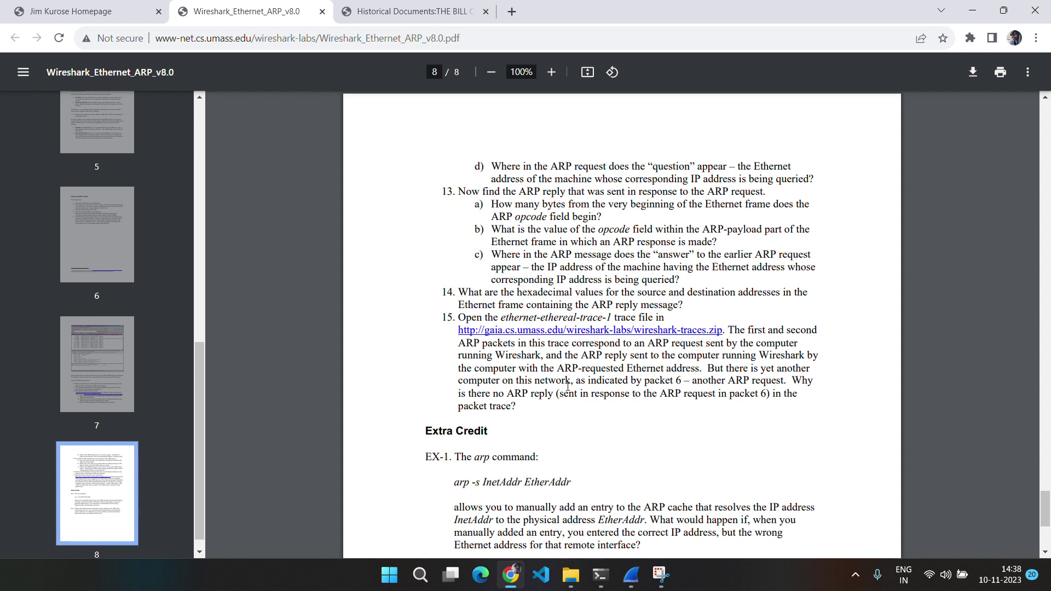
pyautogui.scroll(-2, 567, 386)
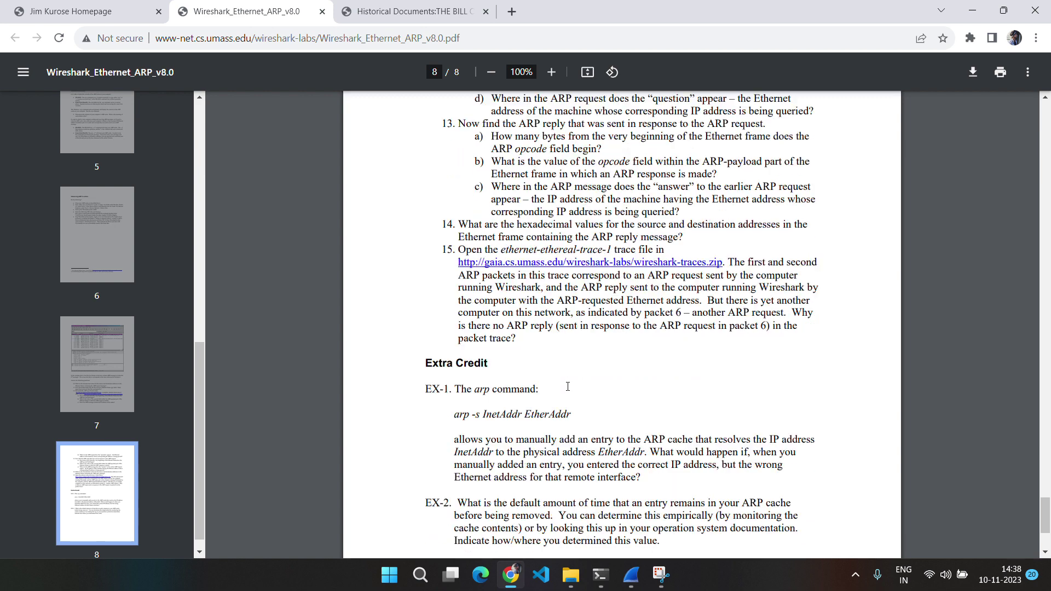
pyautogui.scroll(2, 568, 386)
pyautogui.scroll(1, 568, 386)
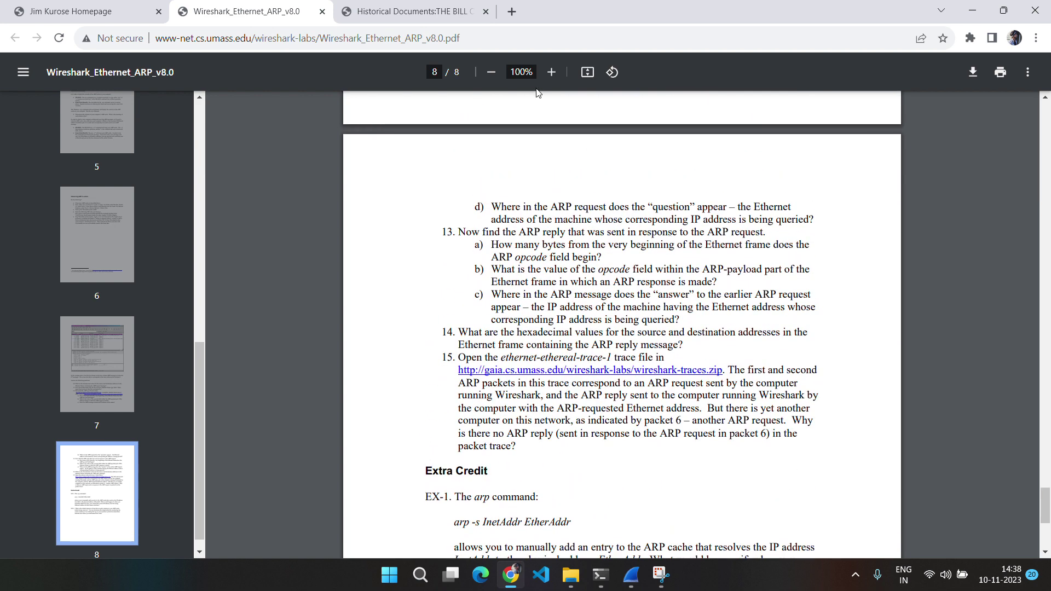
pyautogui.scroll(20, 461, 258)
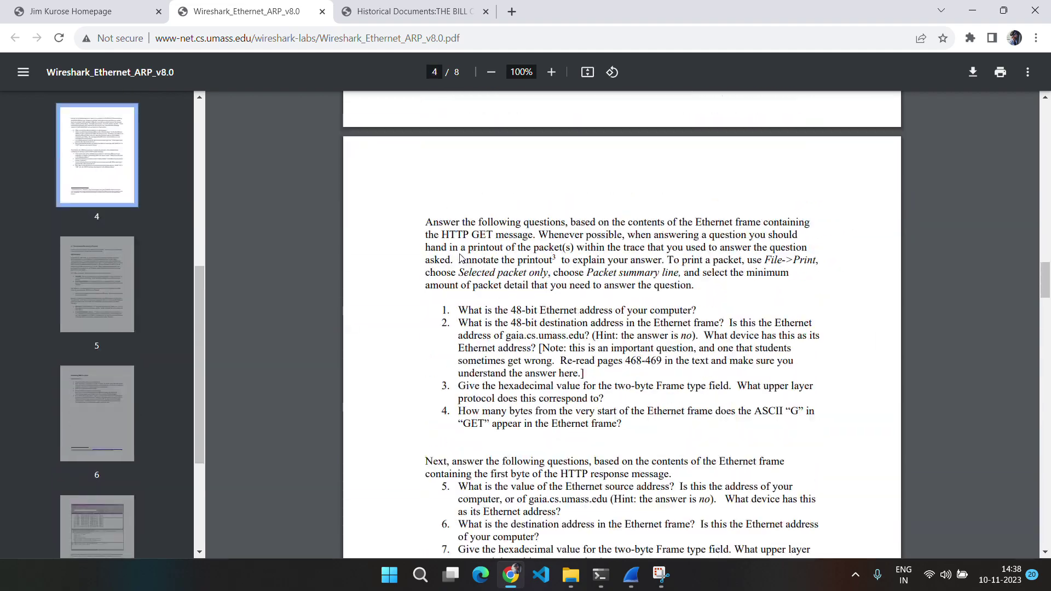
pyautogui.scroll(13, 461, 258)
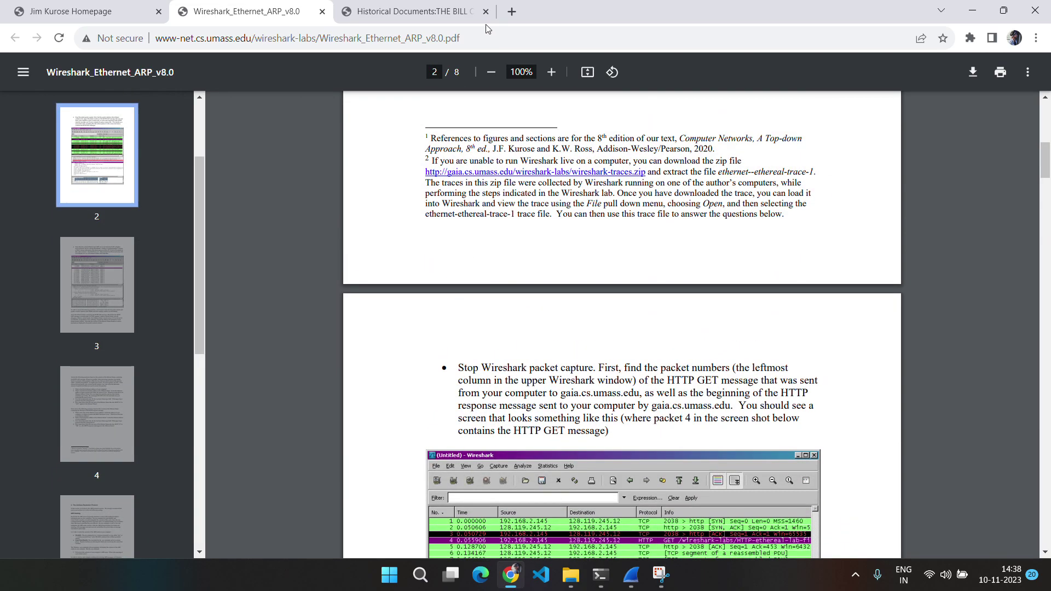